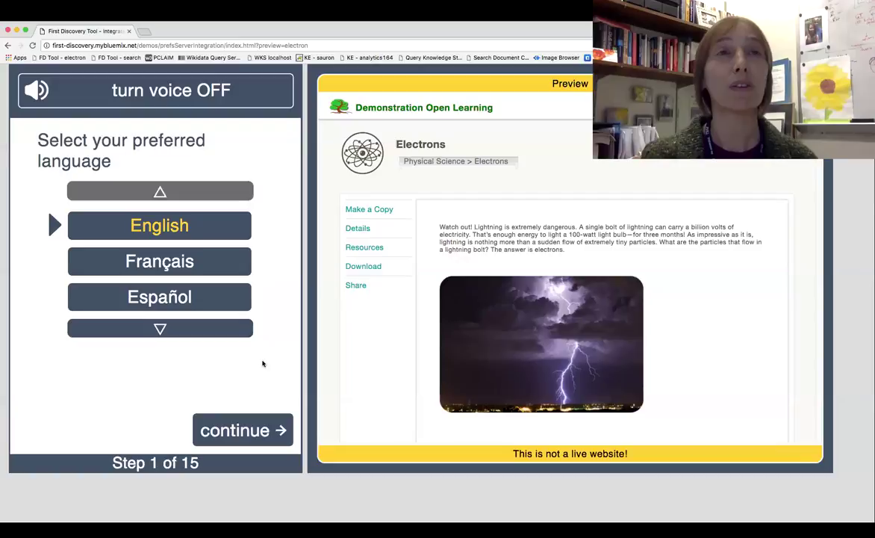
Keep English as the language and pass the welcome screen to reach the read-aloud question.
{"action": "key", "text": "Tab"}
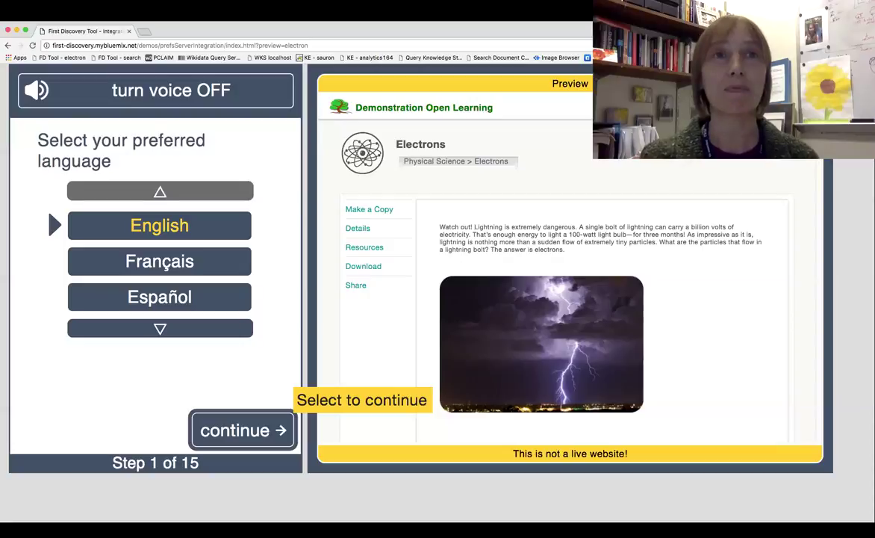
{"action": "key", "text": "Tab"}
{"action": "key", "text": "Return"}
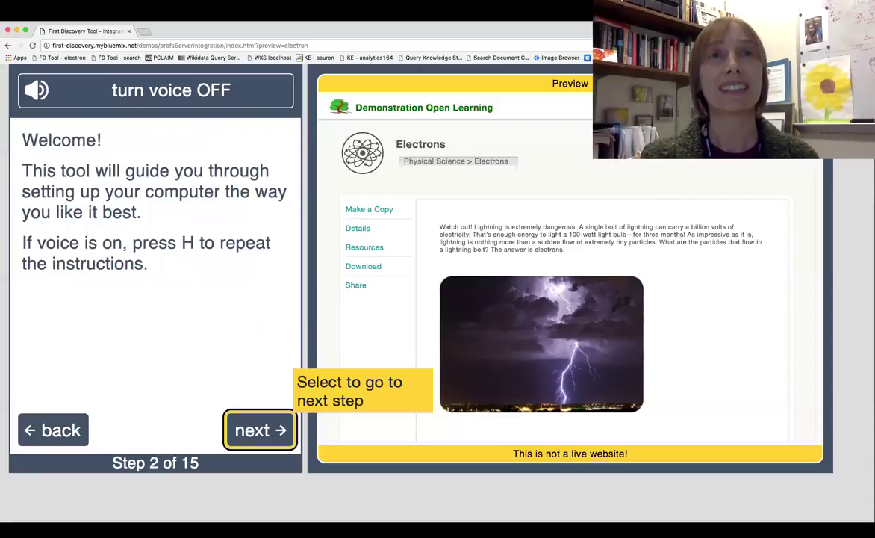
{"action": "key", "text": "Return"}
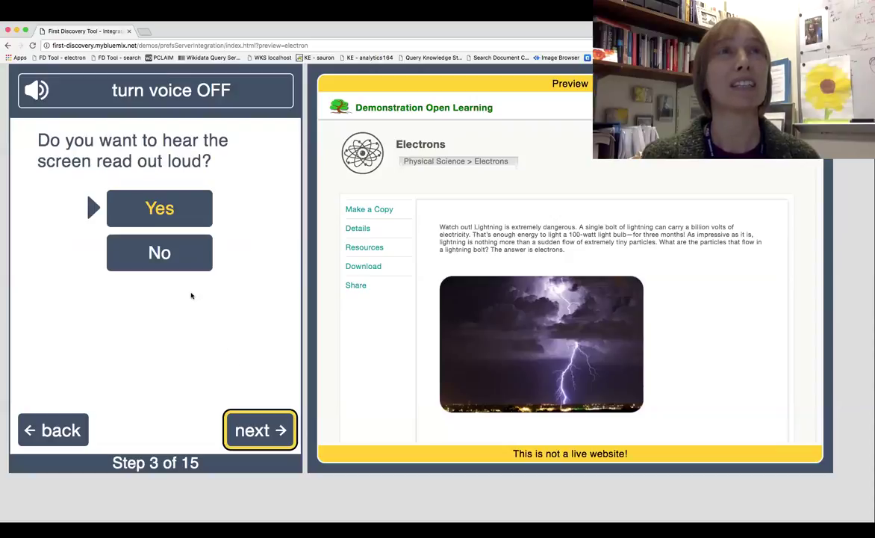
Answer No to read-aloud and skip past the speech-speed step to screen colour.
{"action": "left_click", "coordinate": [174, 258]}
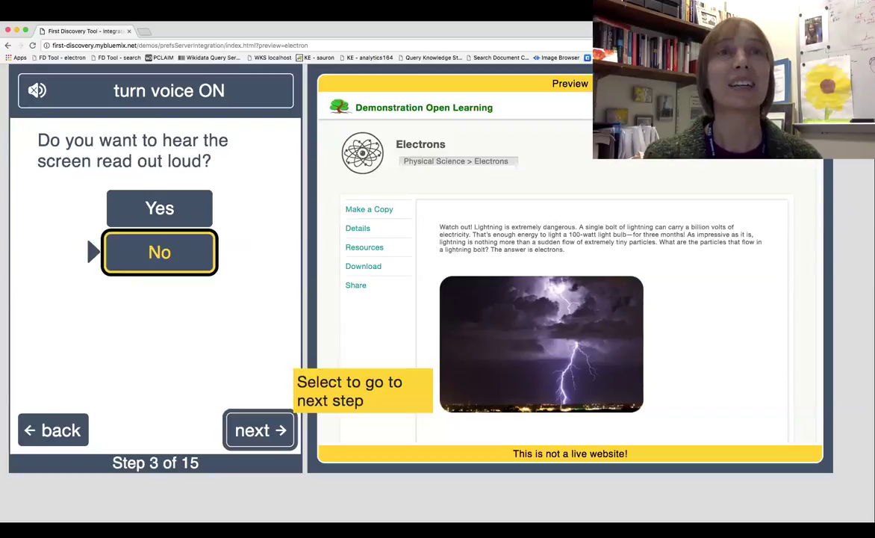
{"action": "left_click", "coordinate": [260, 430]}
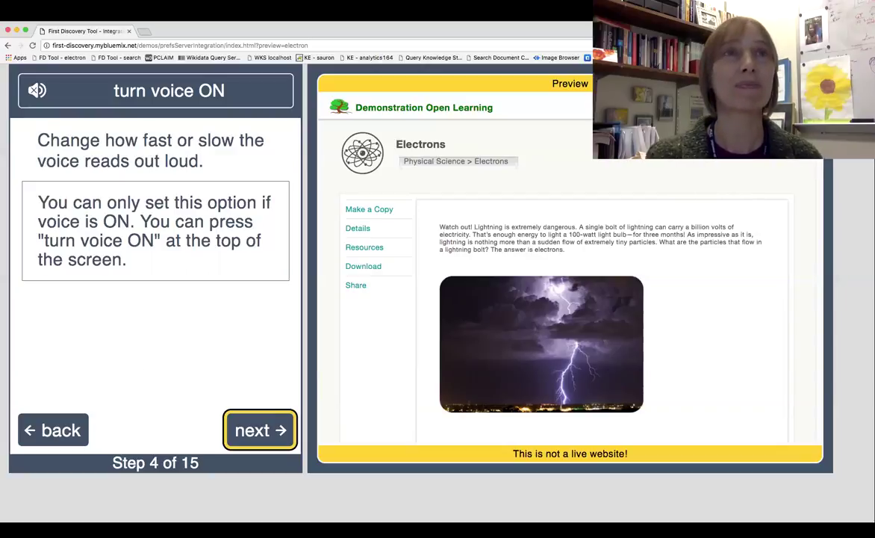
{"action": "key", "text": "Return"}
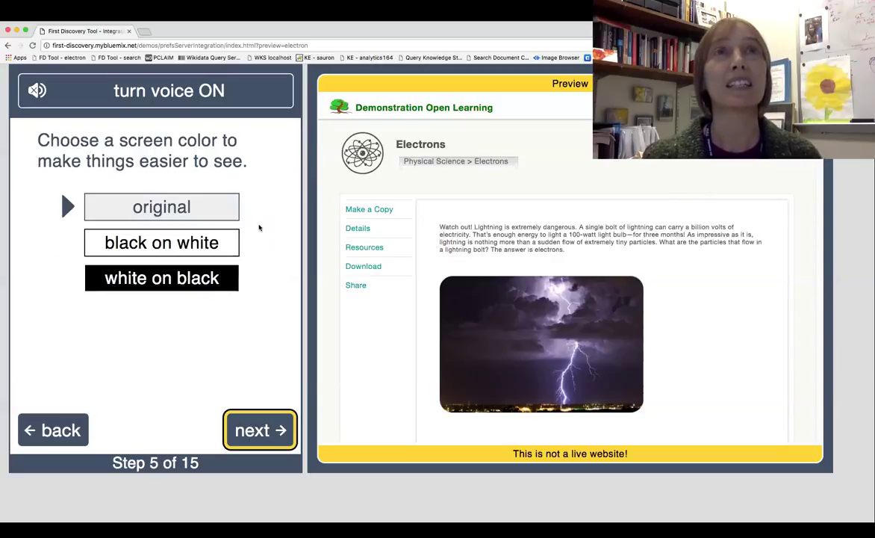
Try black on white, settle on white on black, and continue to text size.
{"action": "left_click", "coordinate": [231, 212]}
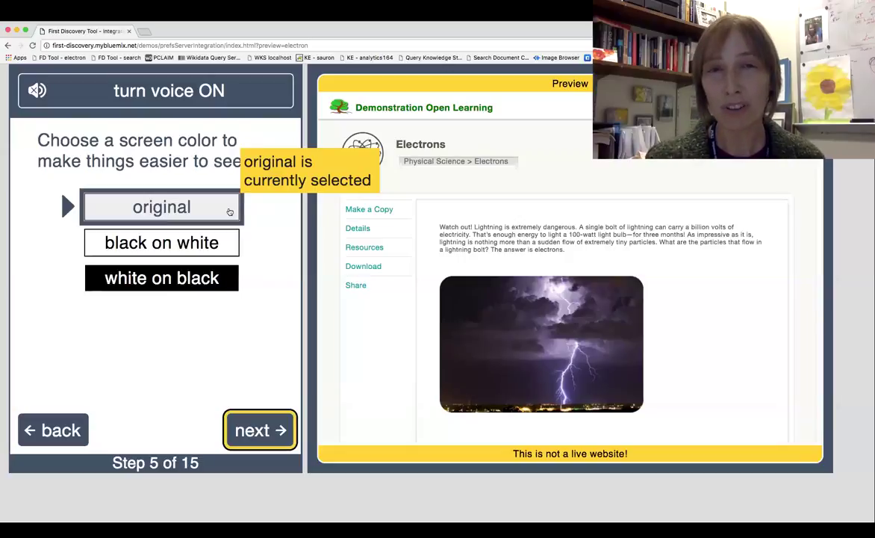
{"action": "left_click", "coordinate": [221, 243]}
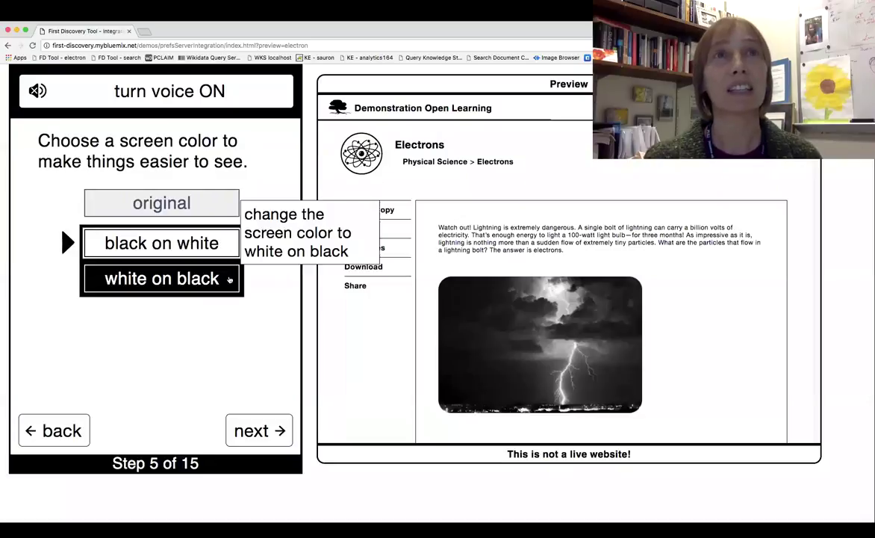
{"action": "left_click", "coordinate": [229, 279]}
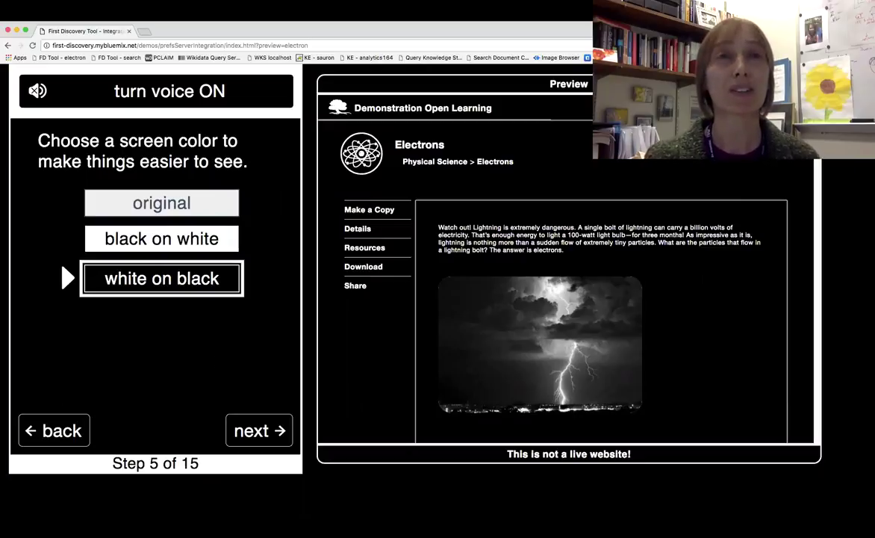
{"action": "left_click", "coordinate": [259, 430]}
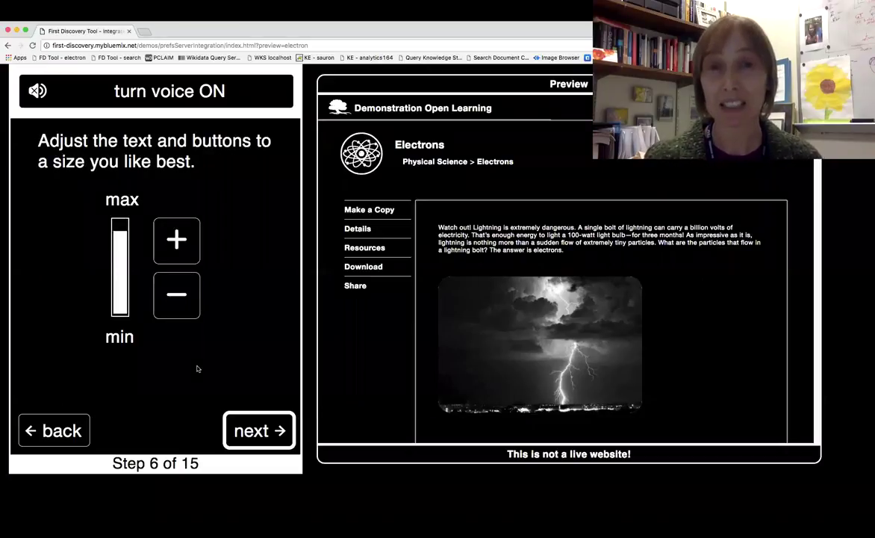
Shrink text and buttons two notches, enlarge one notch, and continue to letter spacing.
{"action": "left_click", "coordinate": [174, 297]}
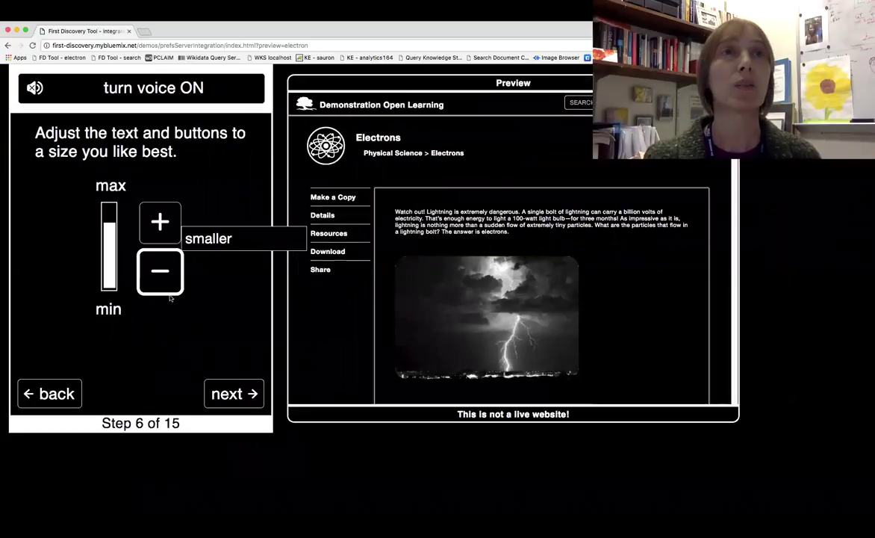
{"action": "left_click", "coordinate": [168, 291]}
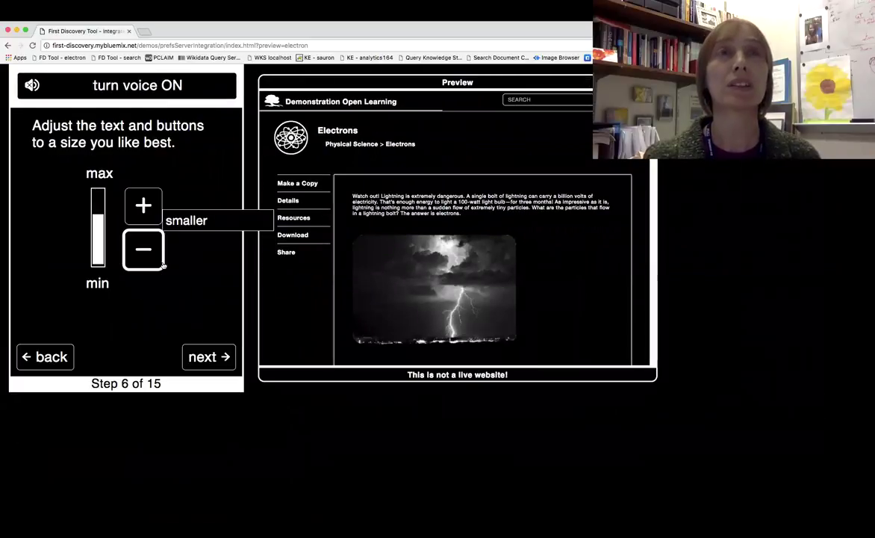
{"action": "left_click", "coordinate": [138, 197]}
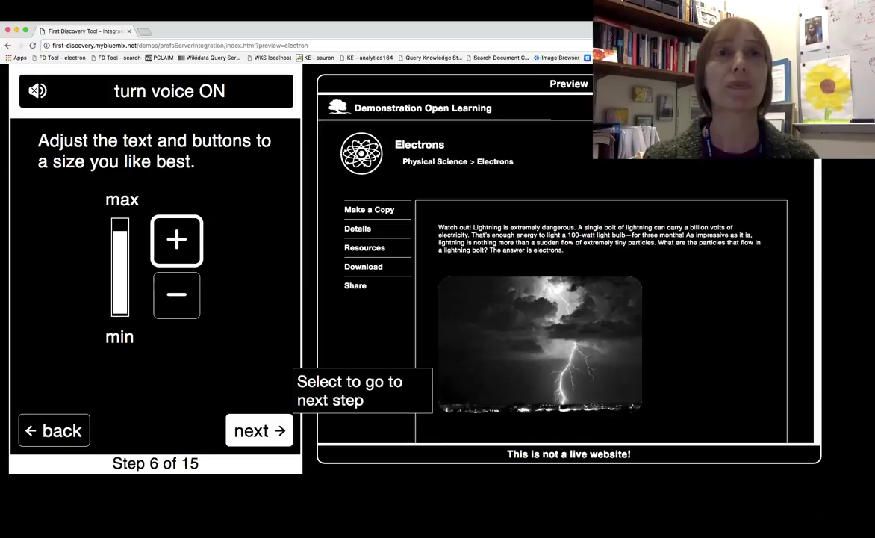
{"action": "left_click", "coordinate": [259, 431]}
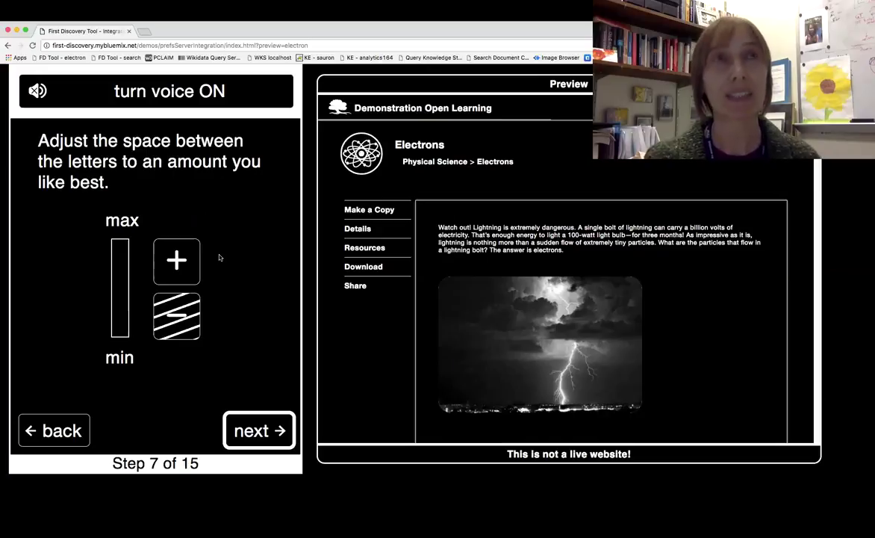
Widen the letter spacing over several notches and continue to the step 8 line-spacing question.
{"action": "left_click", "coordinate": [184, 263]}
{"action": "left_click", "coordinate": [186, 264]}
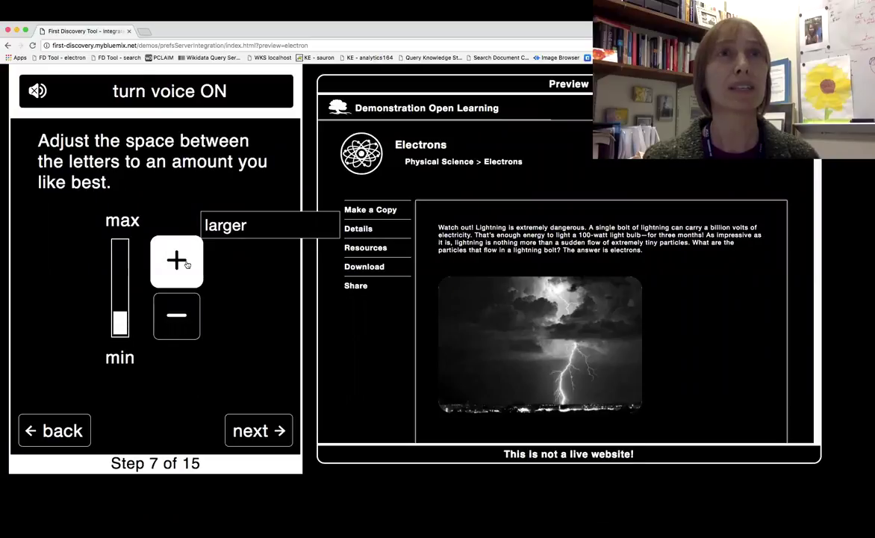
{"action": "left_click", "coordinate": [187, 264]}
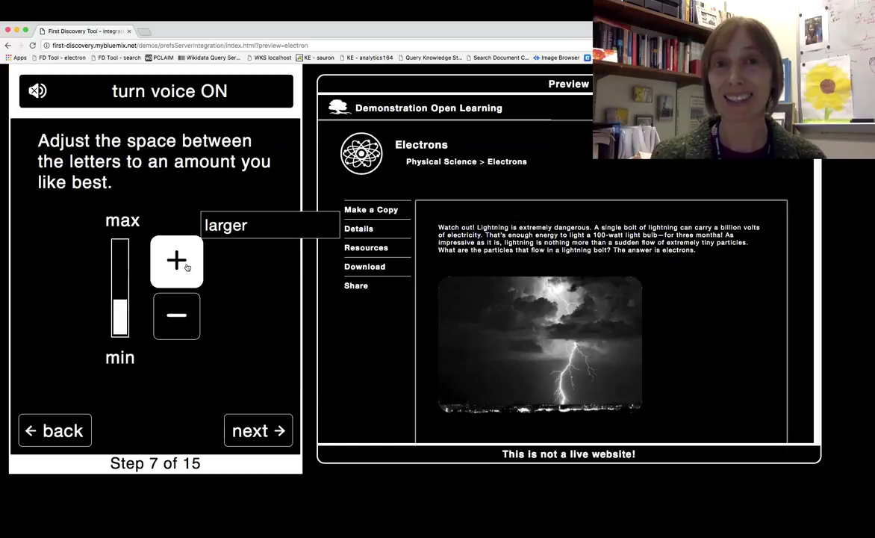
{"action": "left_click", "coordinate": [186, 266]}
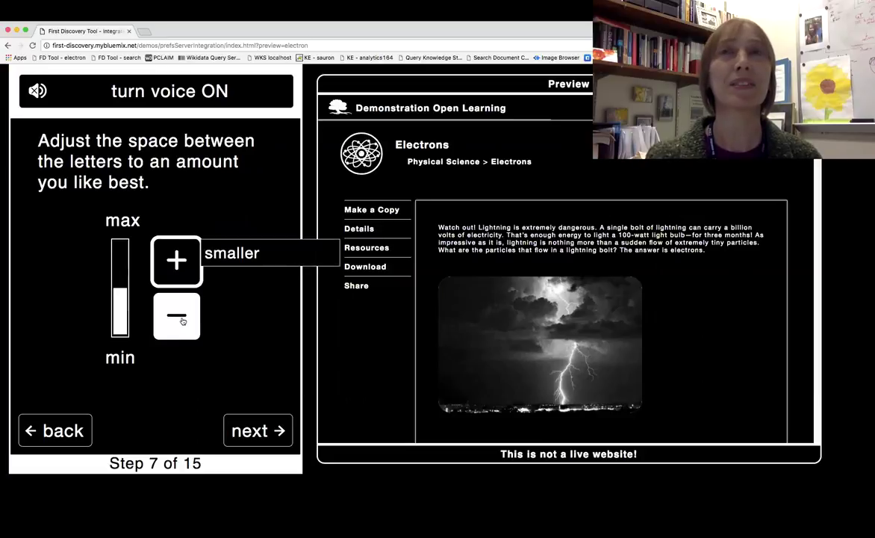
{"action": "left_click", "coordinate": [175, 273]}
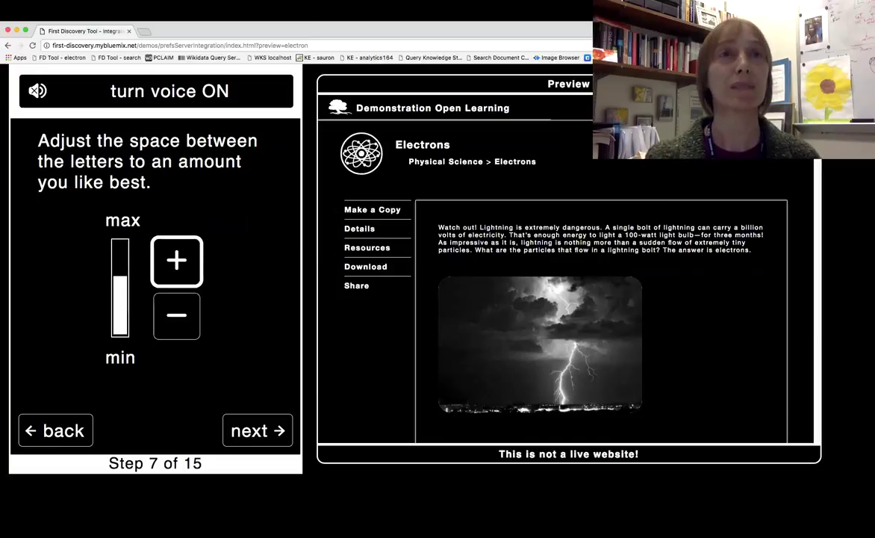
{"action": "left_click", "coordinate": [258, 431]}
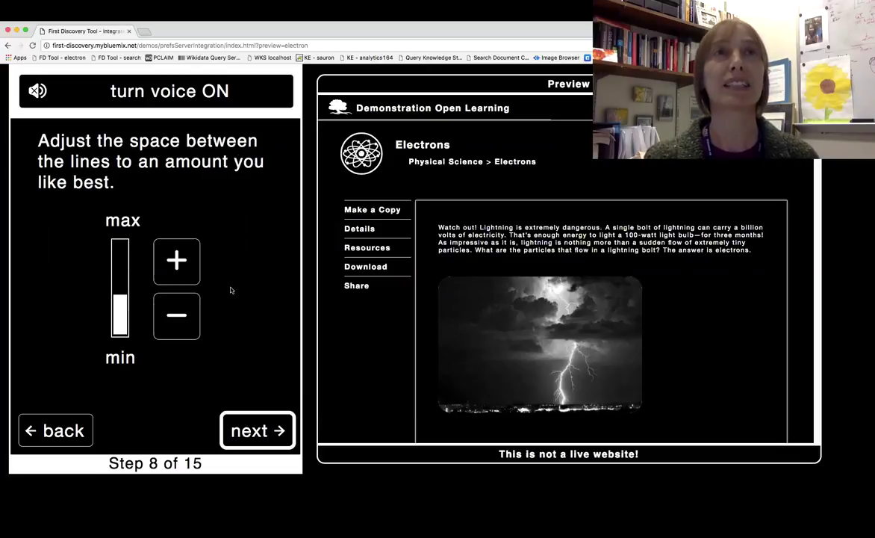
Raise line spacing three notches, lower it four, then continue to the subtitles question.
{"action": "left_click", "coordinate": [176, 278]}
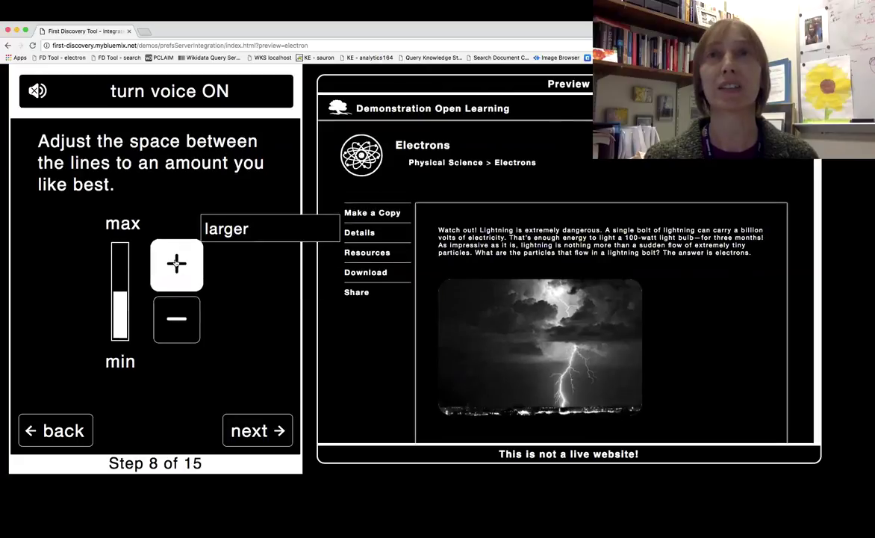
{"action": "left_click", "coordinate": [176, 263]}
{"action": "left_click", "coordinate": [177, 264]}
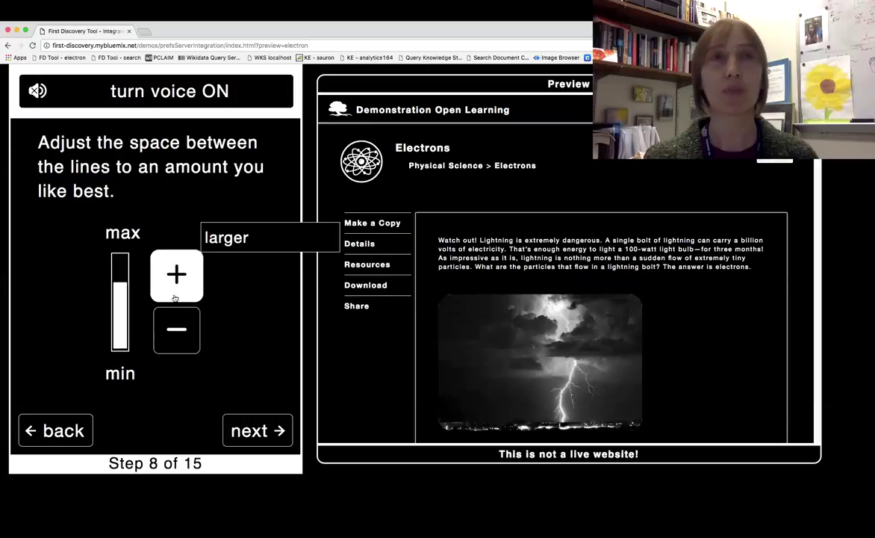
{"action": "left_click", "coordinate": [174, 328]}
{"action": "left_click", "coordinate": [173, 328]}
{"action": "left_click", "coordinate": [174, 324]}
{"action": "left_click", "coordinate": [174, 321]}
{"action": "left_click", "coordinate": [257, 431]}
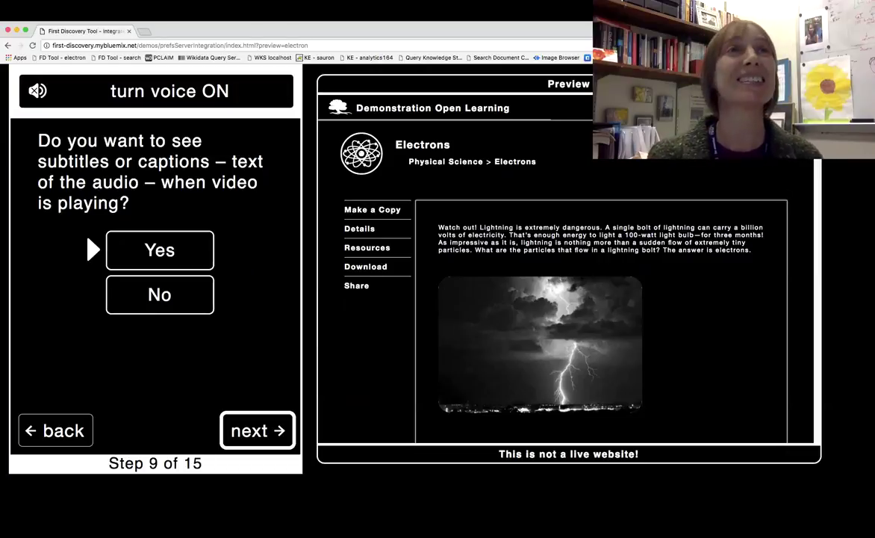
Choose Yes for captions and play the Khan Academy preview video.
{"action": "left_click", "coordinate": [187, 252]}
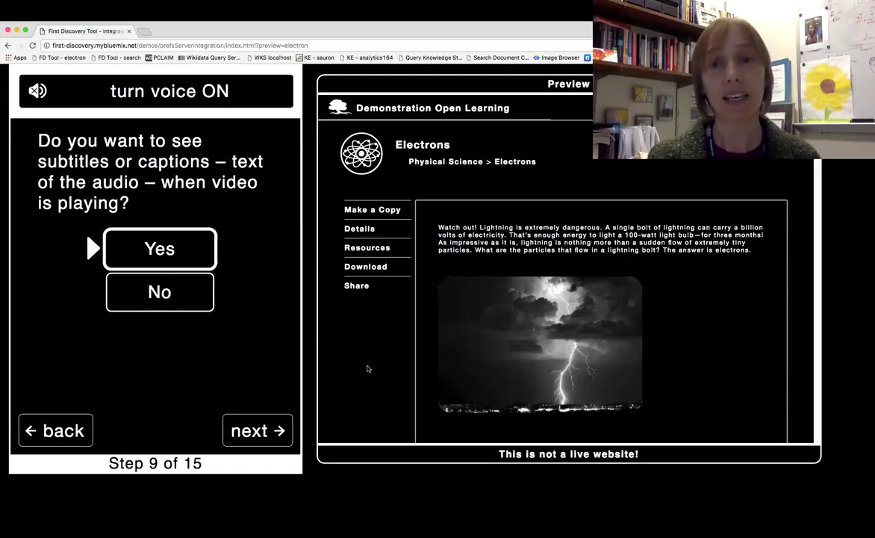
{"action": "scroll", "coordinate": [366, 368], "scroll_direction": "down", "scroll_amount": 5}
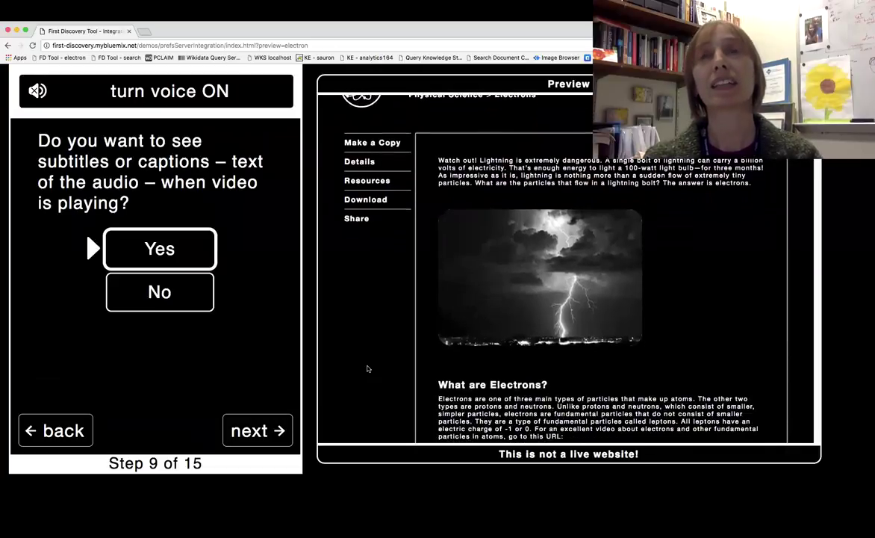
{"action": "scroll", "coordinate": [366, 368], "scroll_direction": "down", "scroll_amount": 3}
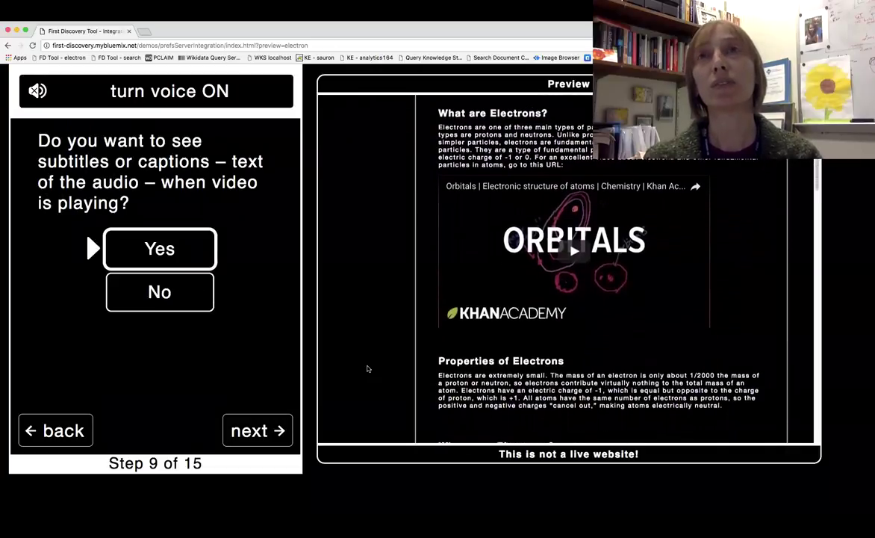
{"action": "left_click", "coordinate": [574, 239]}
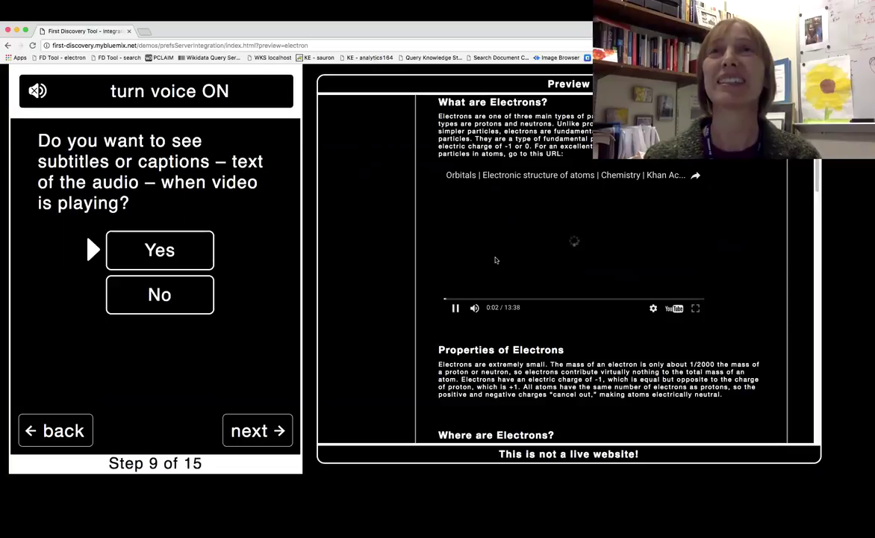
{"action": "scroll", "coordinate": [493, 257], "scroll_direction": "up", "scroll_amount": 5}
{"action": "scroll", "coordinate": [489, 260], "scroll_direction": "up", "scroll_amount": 2}
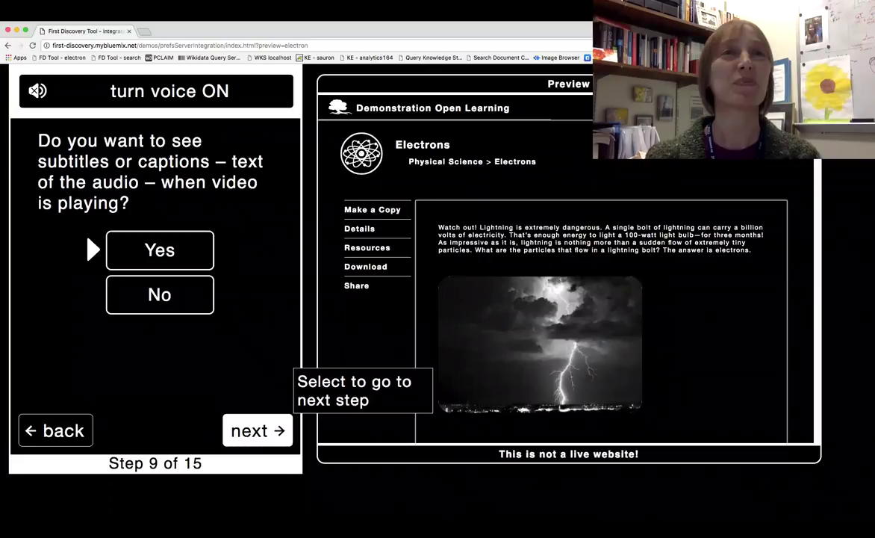
At step 10, pause the captioned preview video and choose No for screen flash.
{"action": "left_click", "coordinate": [258, 431]}
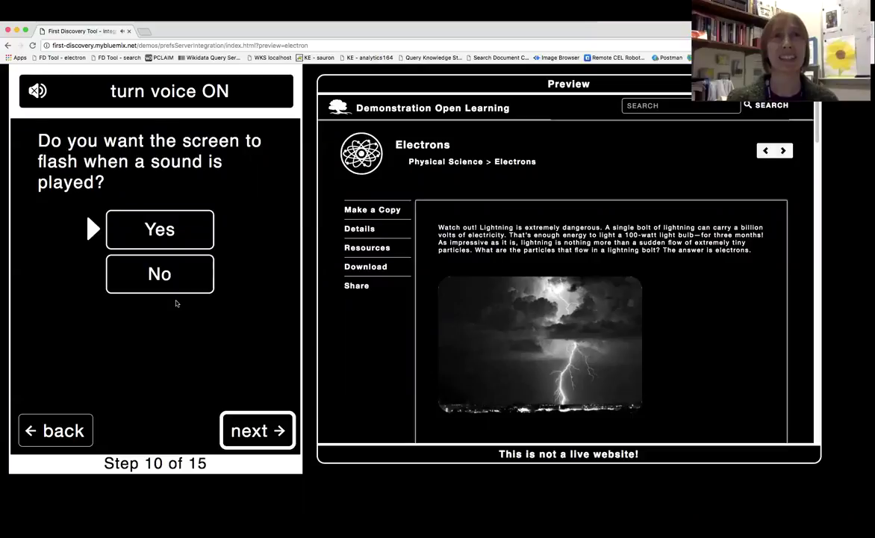
{"action": "scroll", "coordinate": [555, 294], "scroll_direction": "down", "scroll_amount": 5}
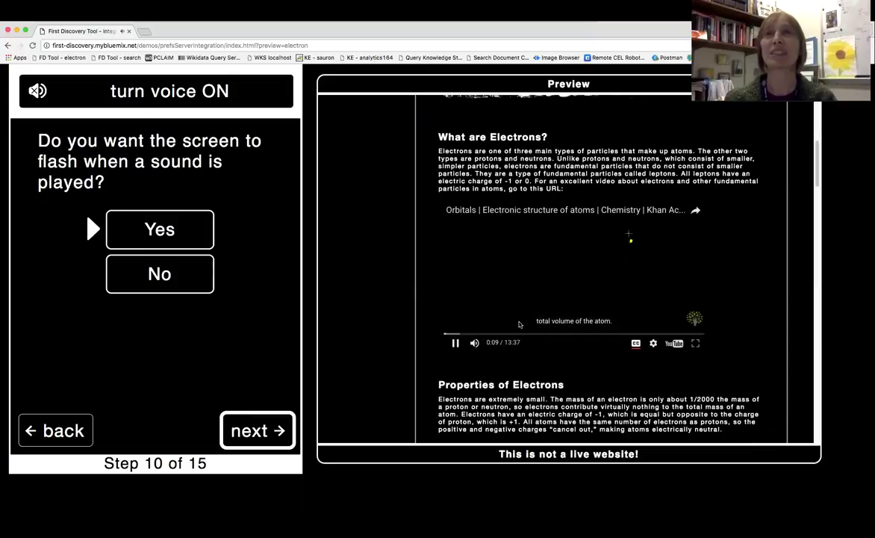
{"action": "left_click", "coordinate": [457, 346]}
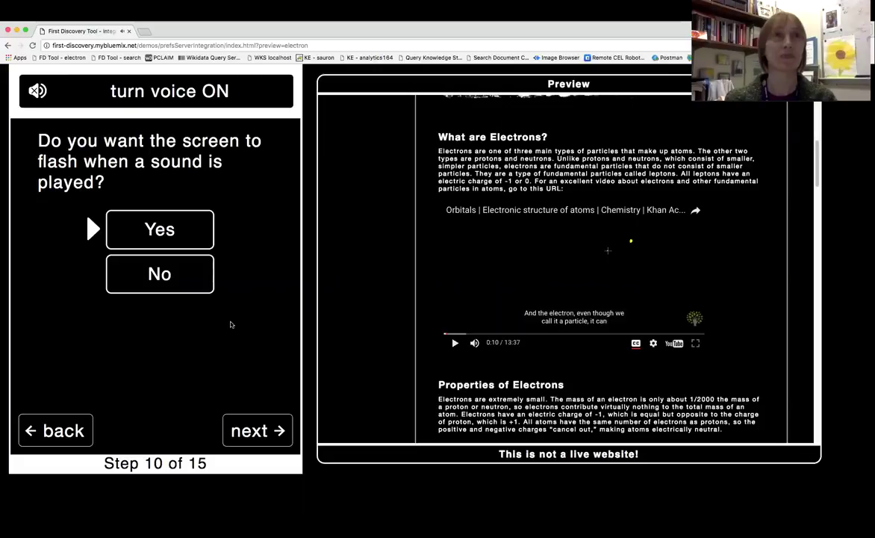
{"action": "left_click", "coordinate": [176, 277]}
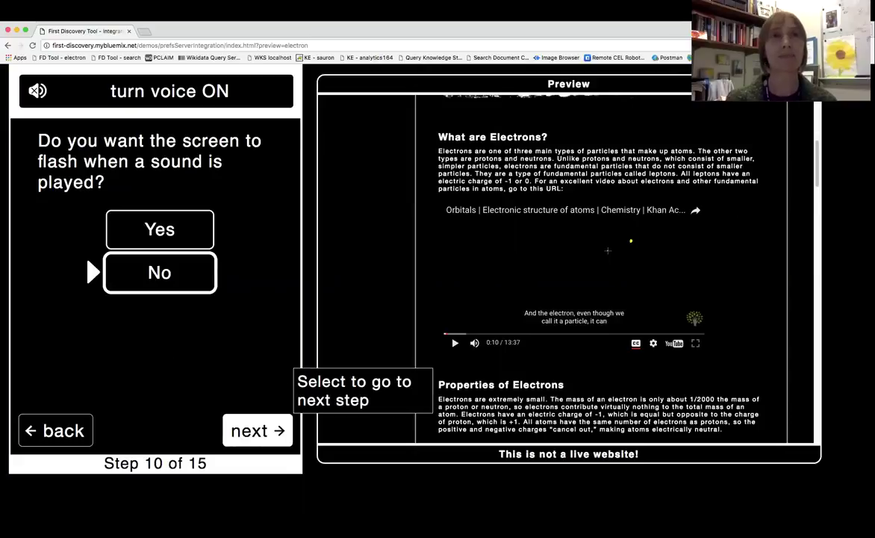
Show the on-screen keyboard, switch it back to No, and continue to the typing test.
{"action": "left_click", "coordinate": [258, 430]}
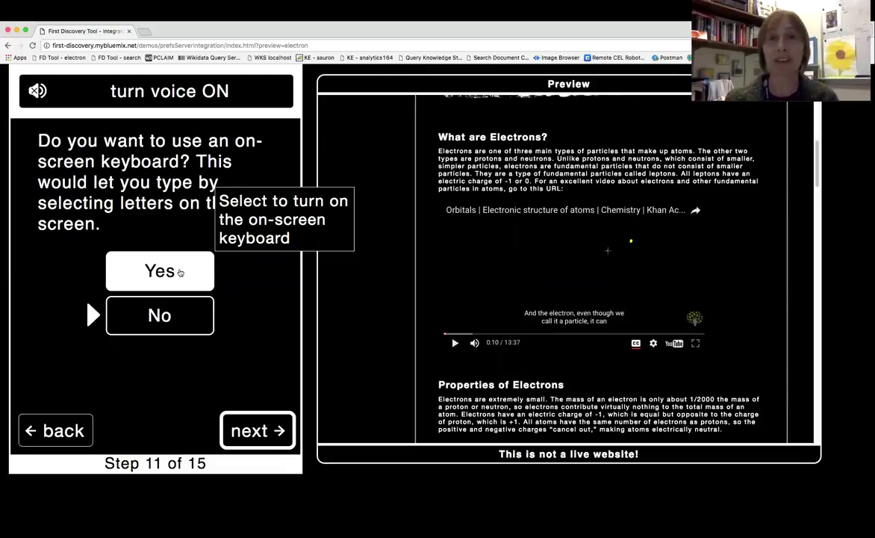
{"action": "left_click", "coordinate": [190, 272]}
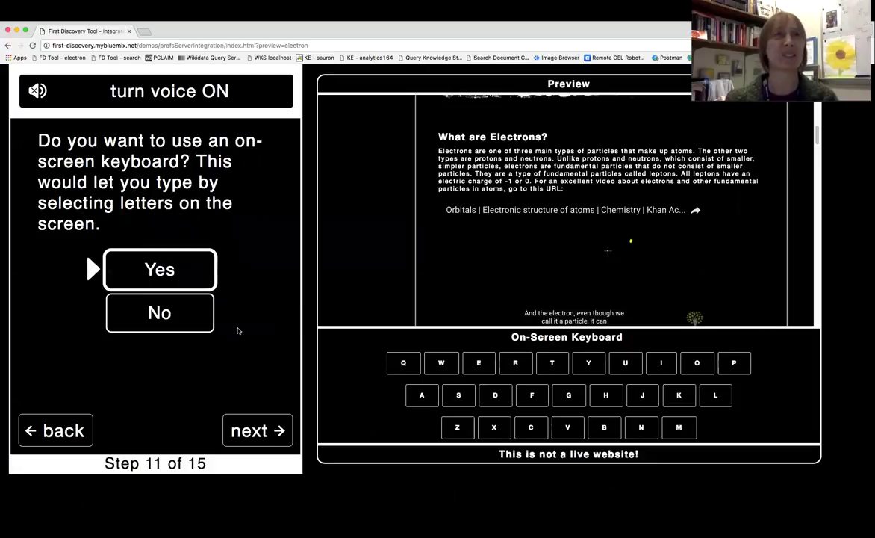
{"action": "left_click", "coordinate": [187, 311]}
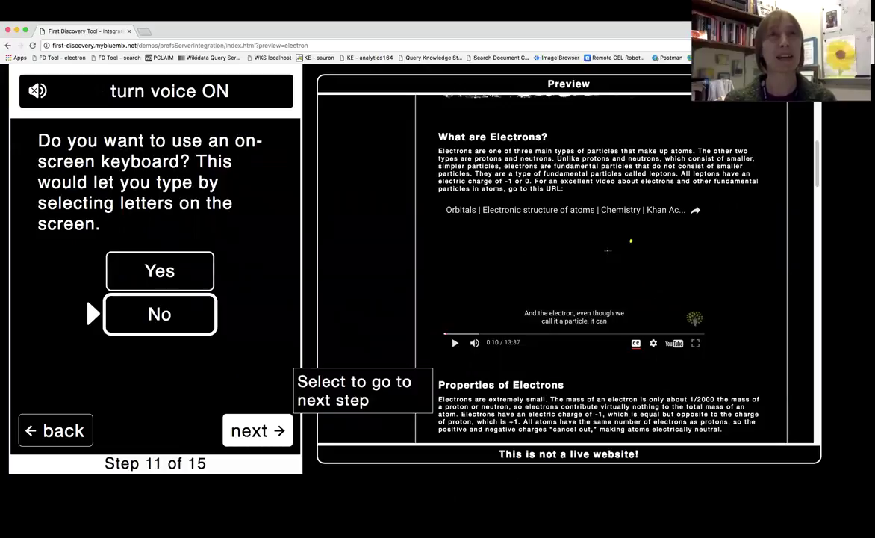
{"action": "left_click", "coordinate": [258, 431]}
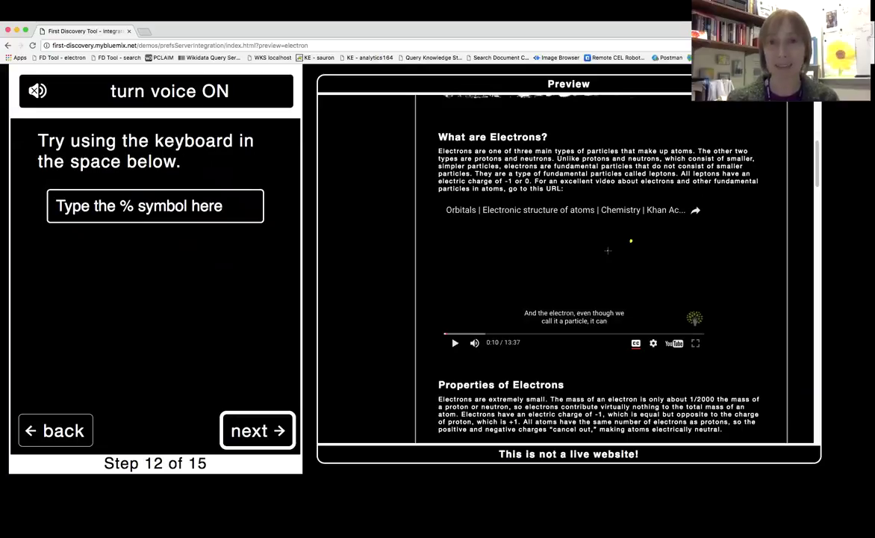
Type % in the keyboard test field and continue to the Confirm your settings summary.
{"action": "left_click", "coordinate": [124, 207]}
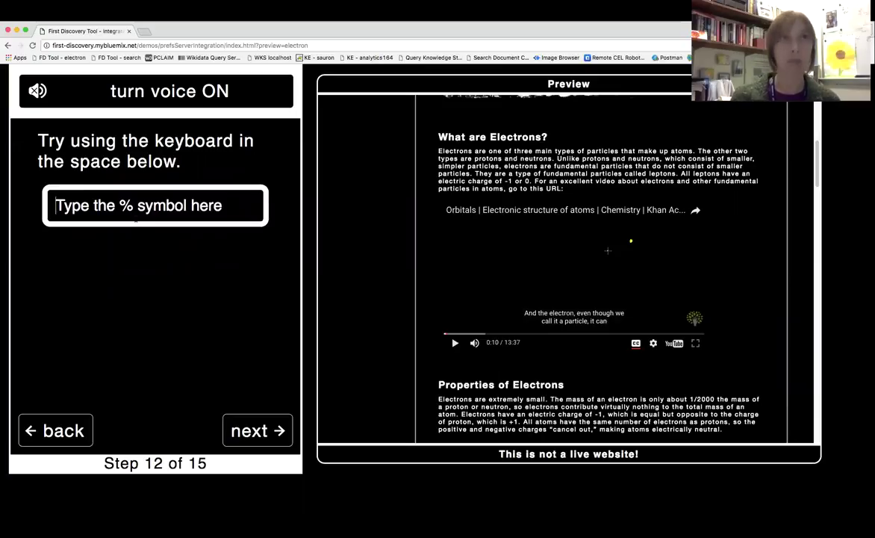
{"action": "type", "text": "%"}
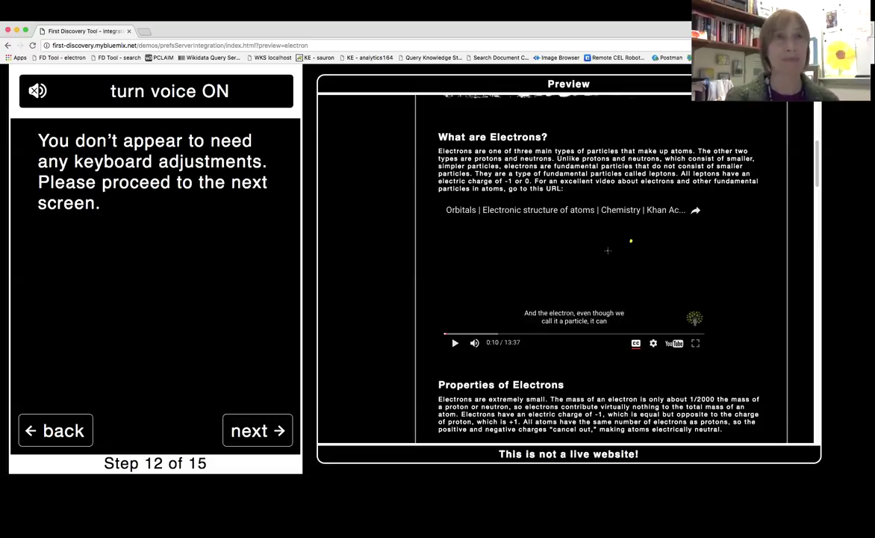
{"action": "left_click", "coordinate": [258, 431]}
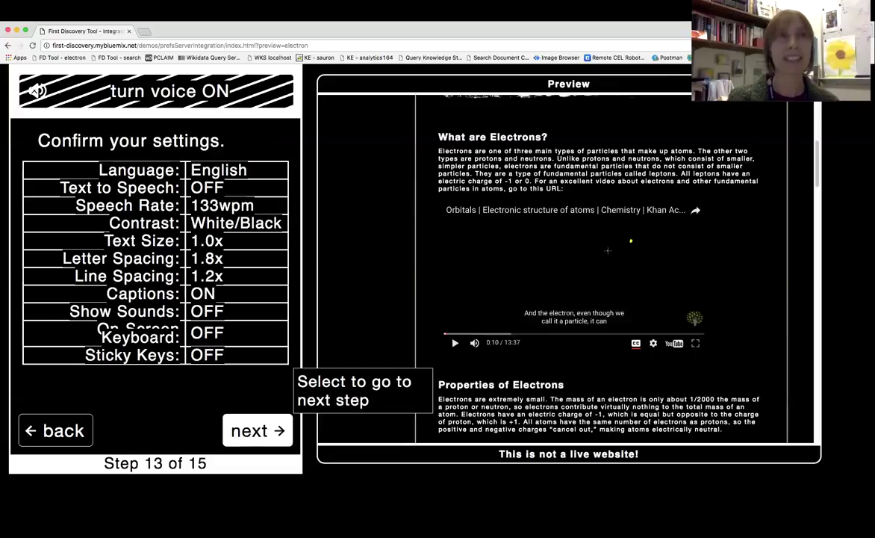
Accept the Confirm your settings table and continue to step 14.
{"action": "left_click", "coordinate": [258, 430]}
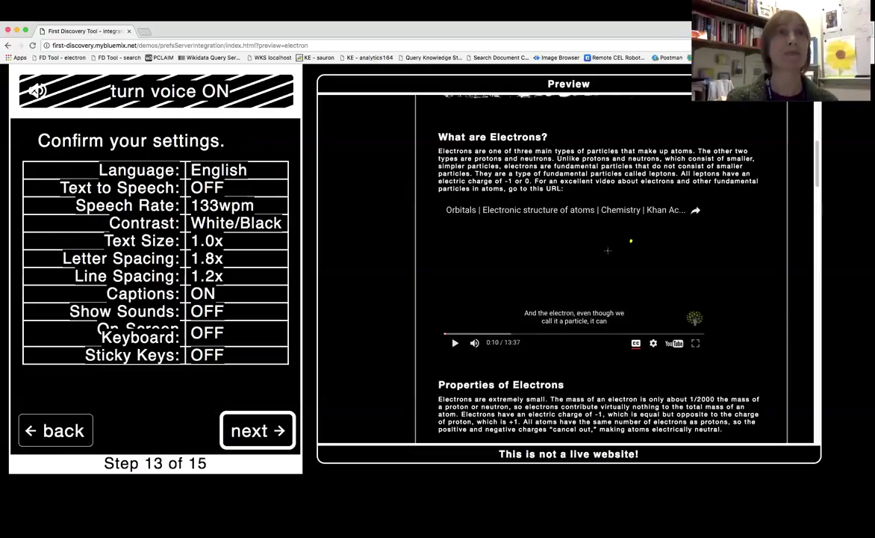
{"action": "left_click", "coordinate": [258, 431]}
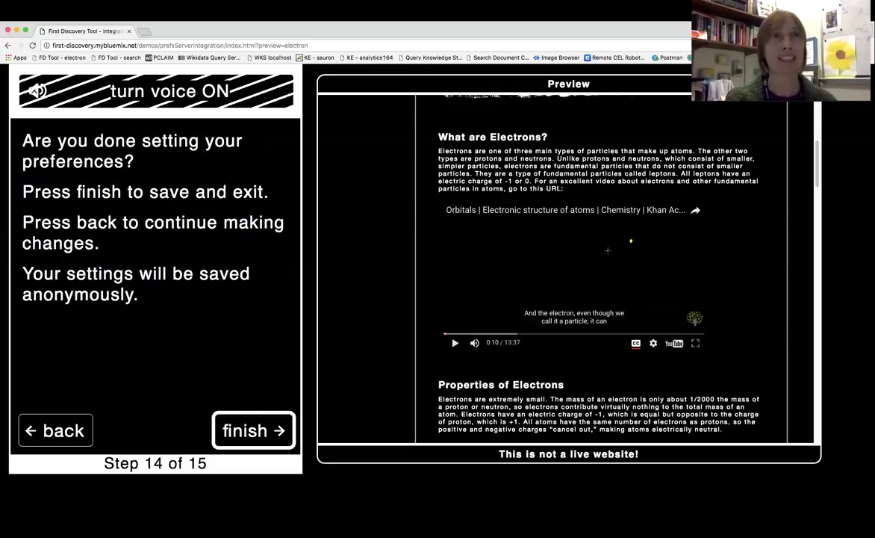
Finish the wizard on step 14, saving the preferences and reaching the step 15 confirmation.
{"action": "left_click", "coordinate": [253, 430]}
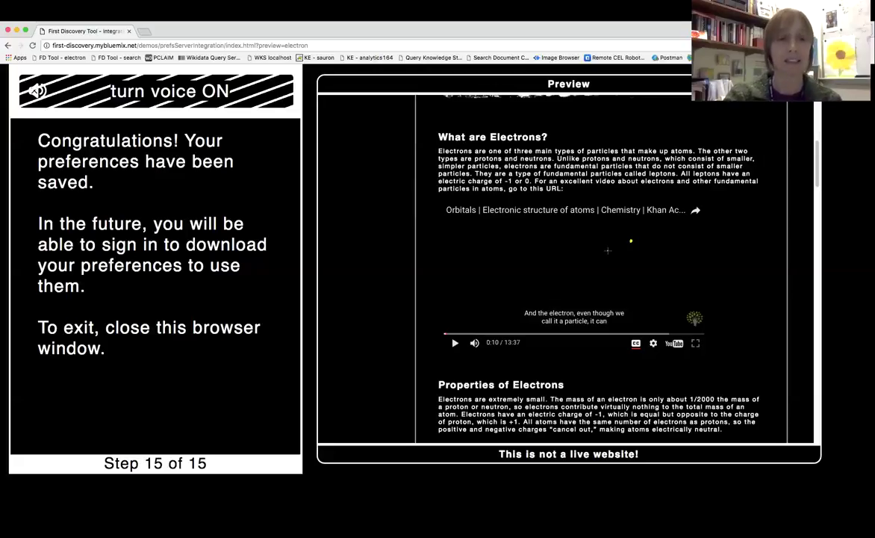
Reload the wizard and advance from the start to the letter-spacing step.
{"action": "key", "text": "super+r"}
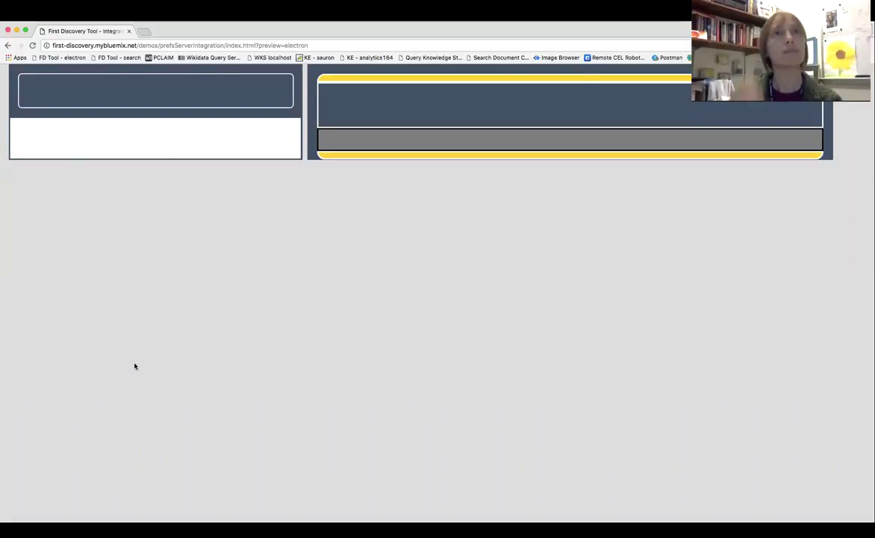
{"action": "key", "text": "Tab"}
{"action": "key", "text": "Return"}
{"action": "key", "text": "Tab"}
{"action": "key", "text": "Return"}
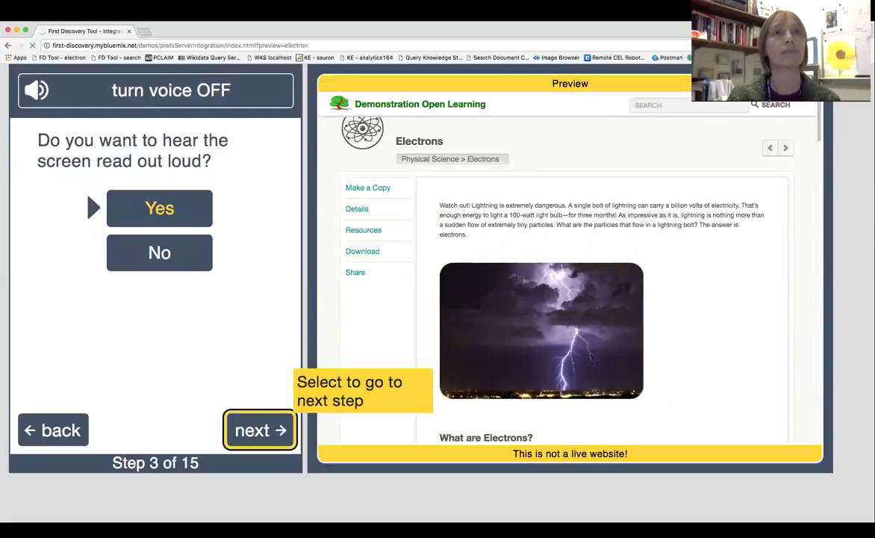
{"action": "key", "text": "Return"}
{"action": "key", "text": "Return"}
{"action": "key", "text": "Return"}
{"action": "key", "text": "Return"}
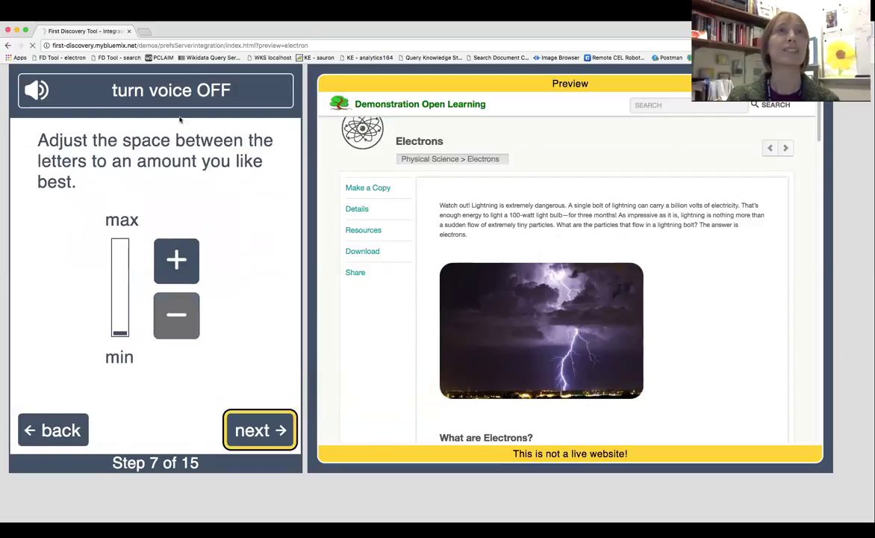
Switch off the screen-reading voice and advance on to step 12, the keyboard practice.
{"action": "key", "text": "Tab"}
{"action": "key", "text": "Return"}
{"action": "key", "text": "shift+Tab"}
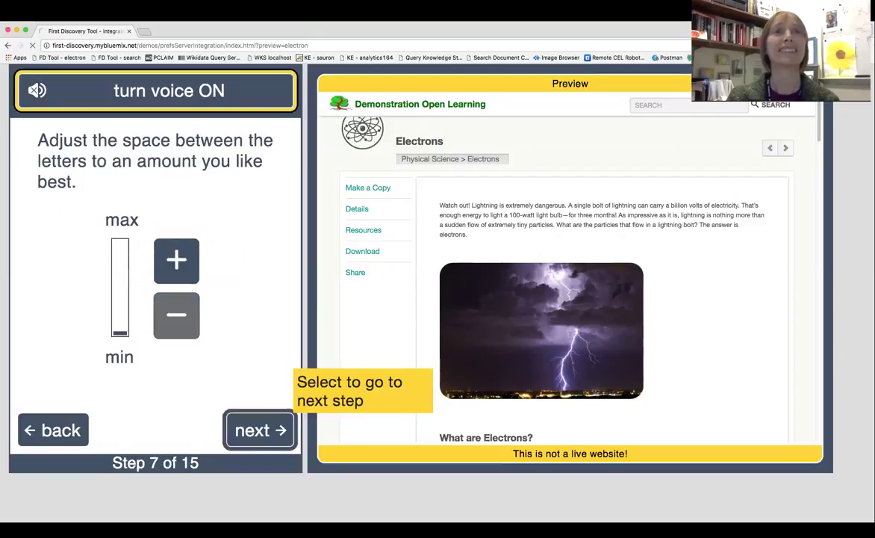
{"action": "key", "text": "Return"}
{"action": "key", "text": "Return"}
{"action": "key", "text": "Return"}
{"action": "key", "text": "Return"}
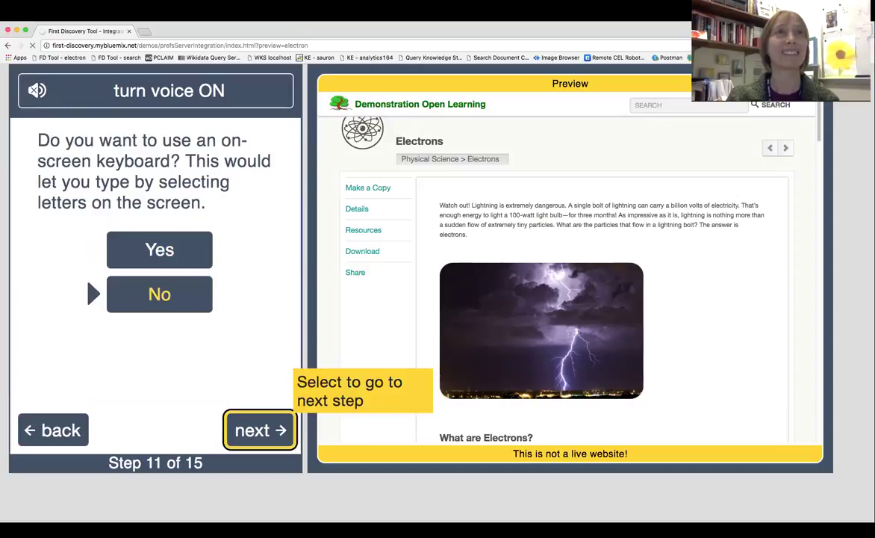
{"action": "key", "text": "Return"}
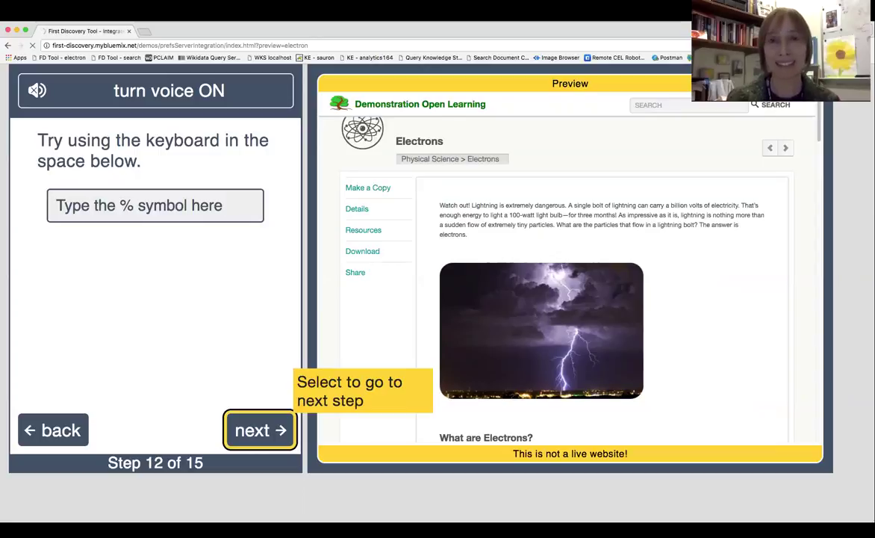
Press 5 in the % symbol practice box to bring up the Sticky Keys help.
{"action": "left_click", "coordinate": [165, 212]}
{"action": "key", "text": "5"}
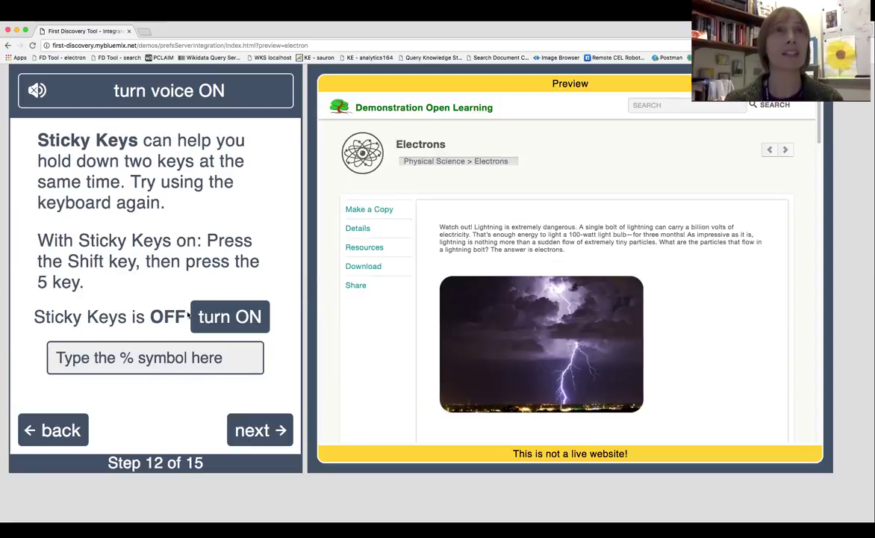
Turn Sticky Keys on, enter % in the practice box via Shift, then turn Sticky Keys off.
{"action": "left_click", "coordinate": [235, 319]}
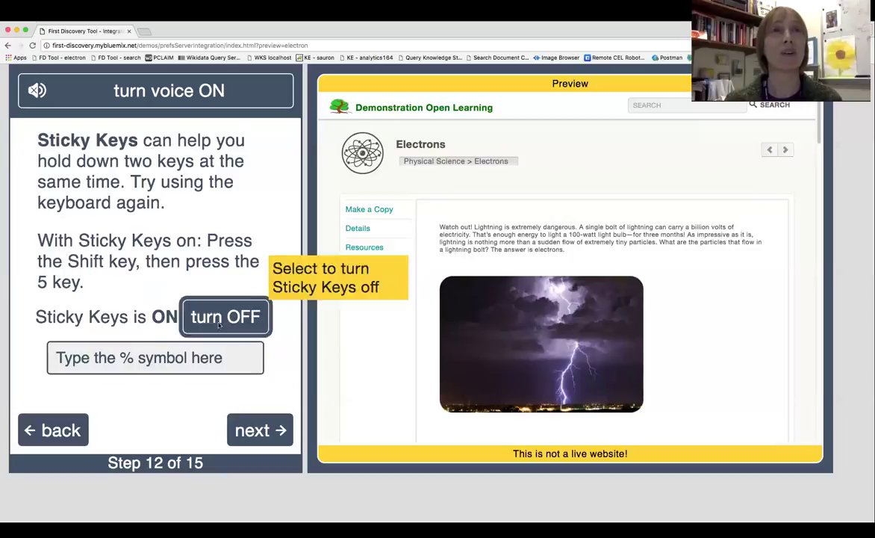
{"action": "left_click", "coordinate": [97, 357]}
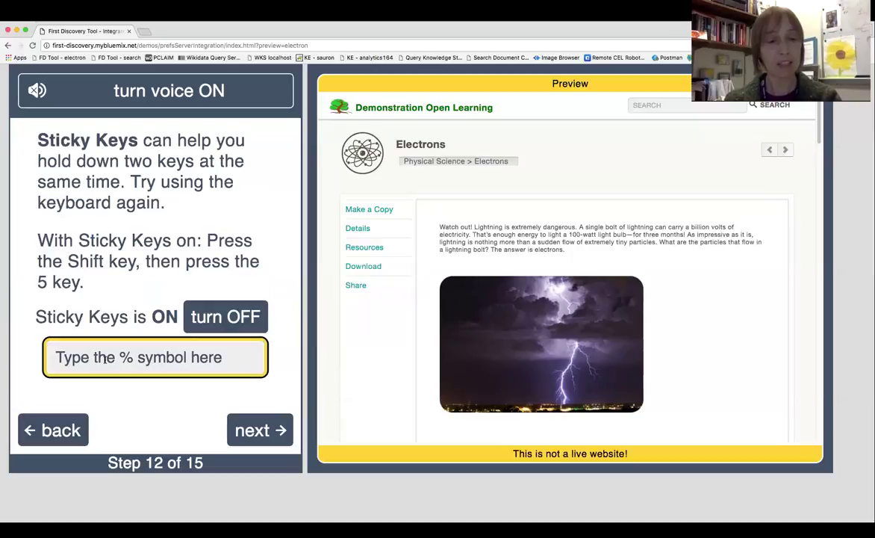
{"action": "key", "text": "shift"}
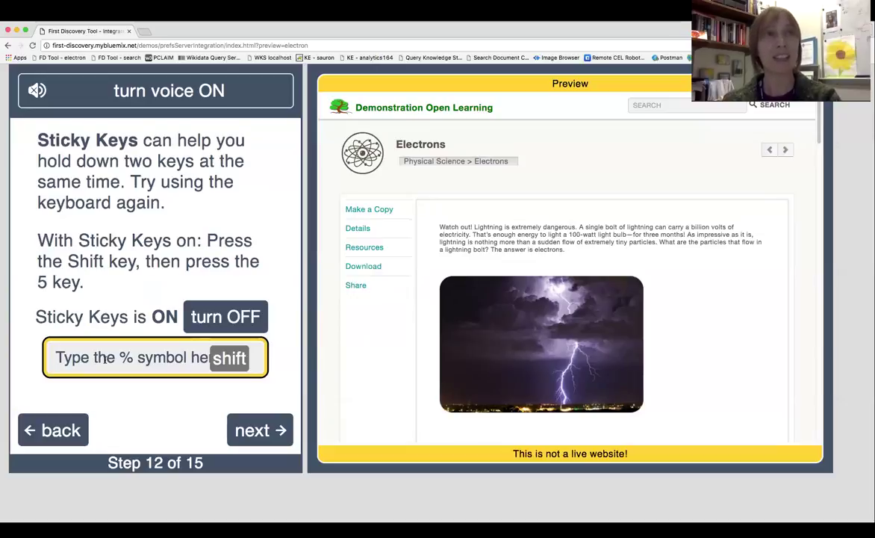
{"action": "type", "text": "%"}
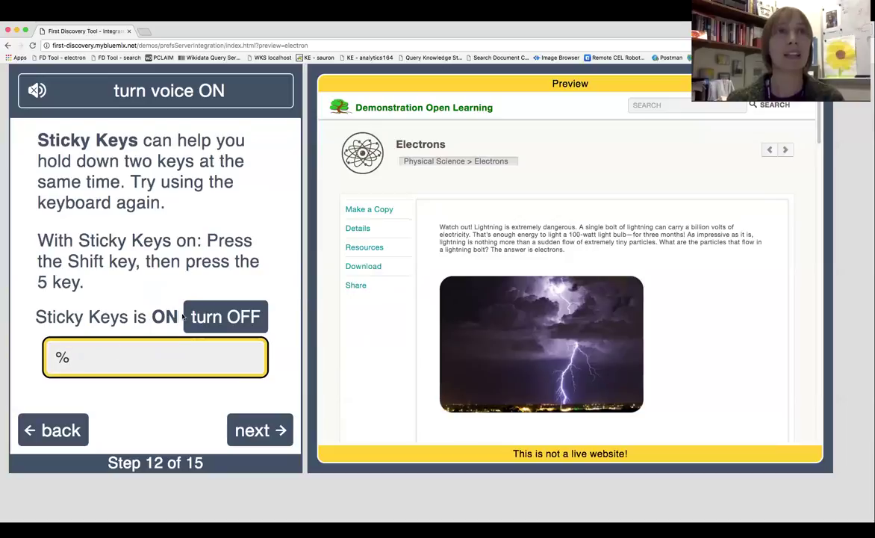
{"action": "left_click", "coordinate": [214, 318]}
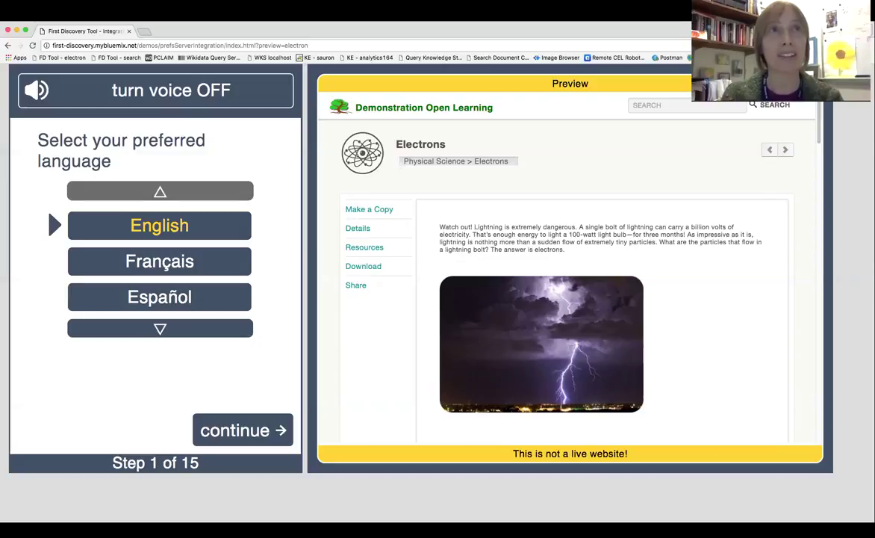
Keep English as the language and continue to the Welcome step.
{"action": "key", "text": "Tab"}
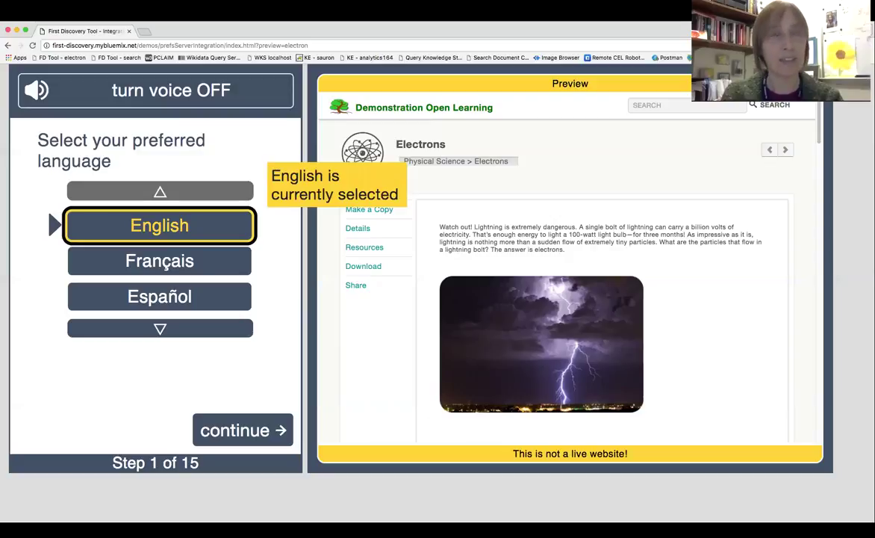
{"action": "key", "text": "Tab"}
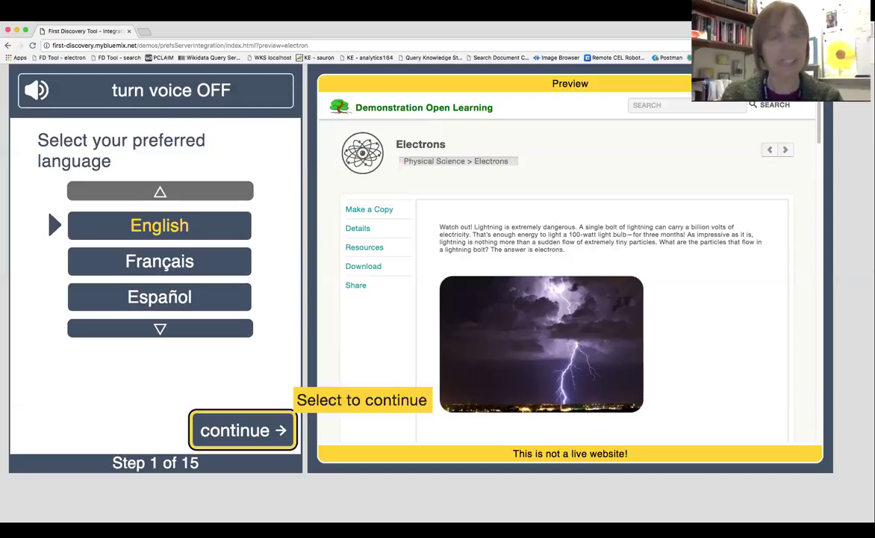
{"action": "key", "text": "Return"}
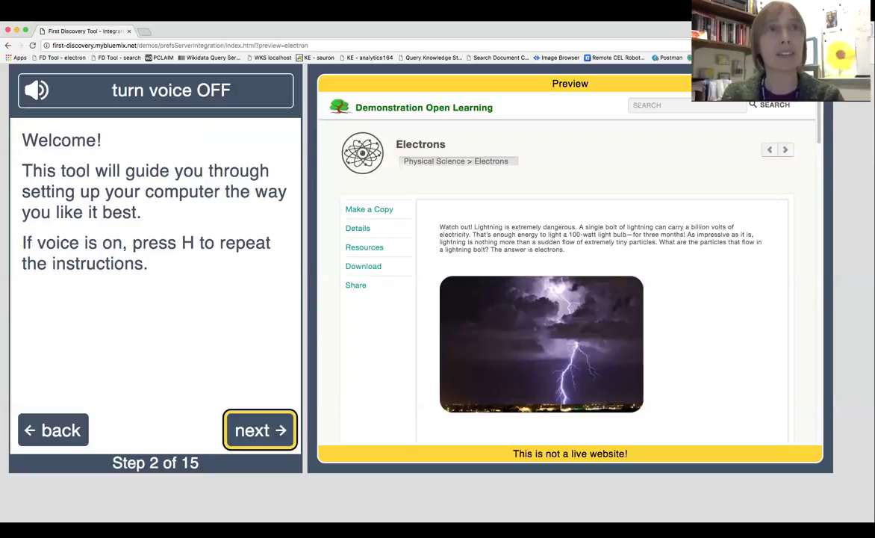
Advance past Welcome to step 3 and answer Yes to reading the screen aloud.
{"action": "key", "text": "shift+Tab"}
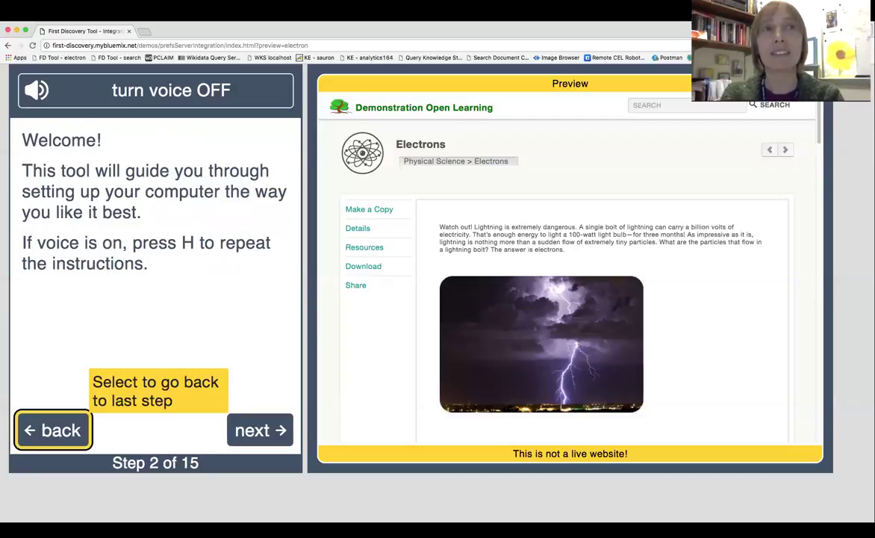
{"action": "key", "text": "Tab"}
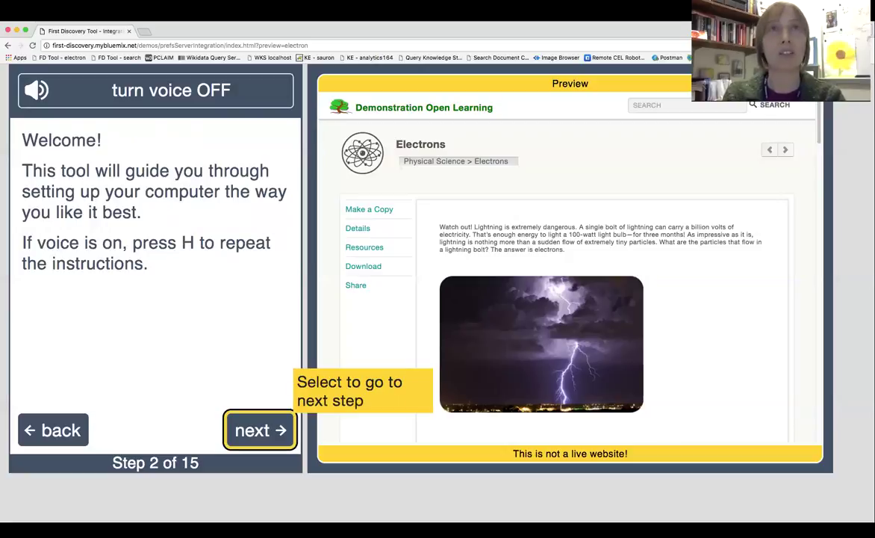
{"action": "key", "text": "Return"}
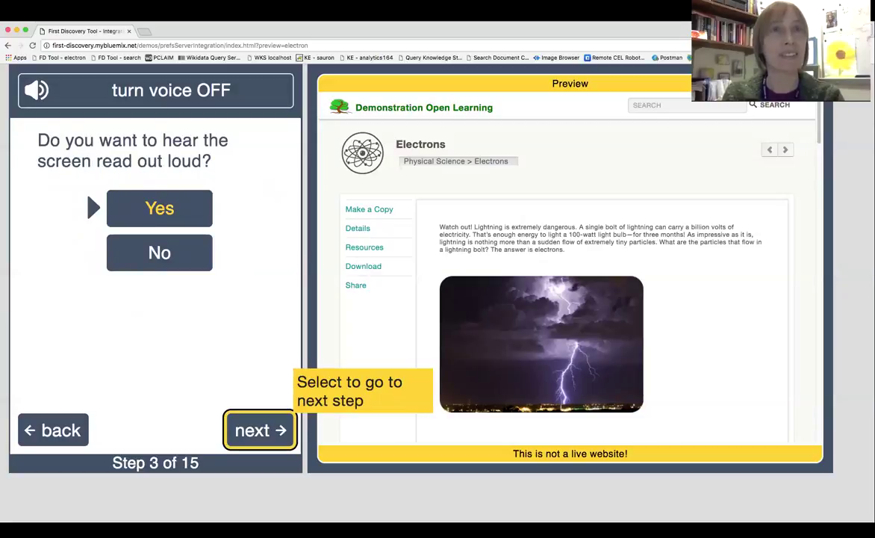
{"action": "key", "text": "shift+Tab"}
{"action": "key", "text": "shift+Tab"}
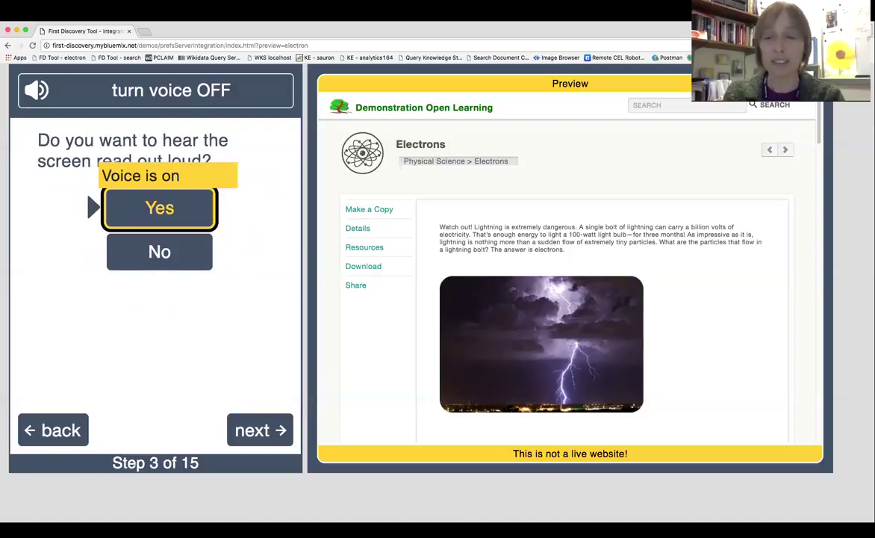
{"action": "key", "text": "Tab"}
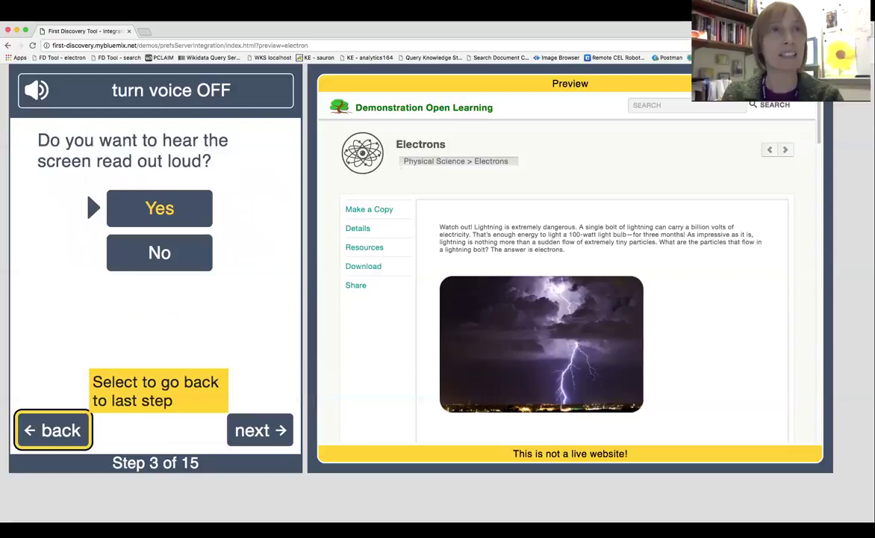
{"action": "key", "text": "Tab"}
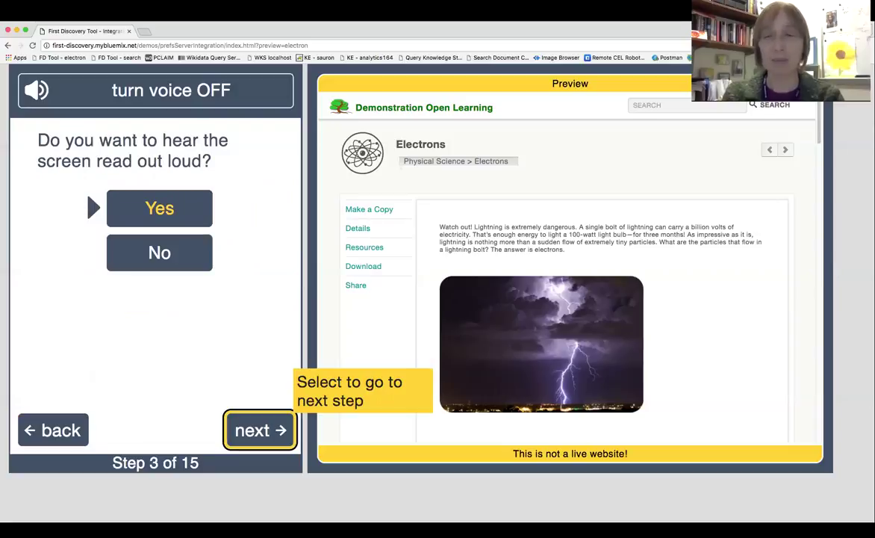
On step 4, increase the read-aloud voice speed three times to its maximum.
{"action": "key", "text": "Return"}
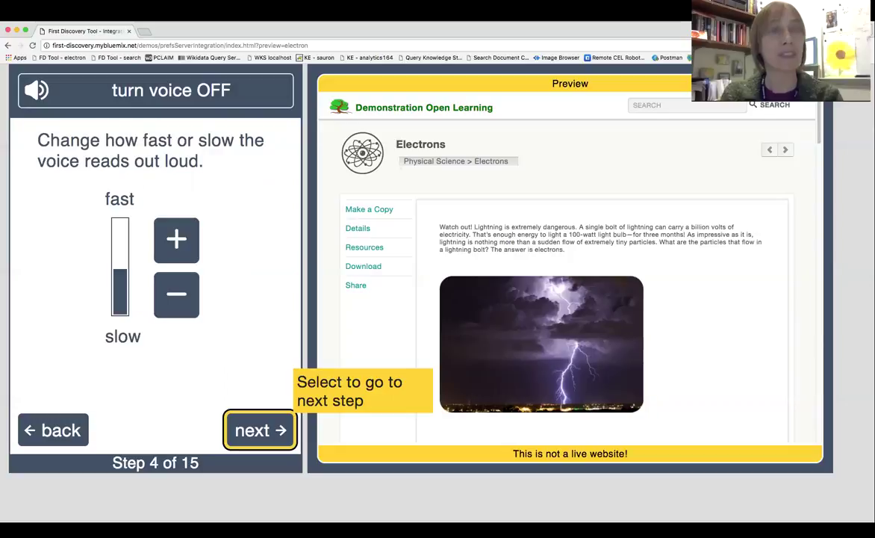
{"action": "key", "text": "shift+Tab"}
{"action": "key", "text": "shift+Tab"}
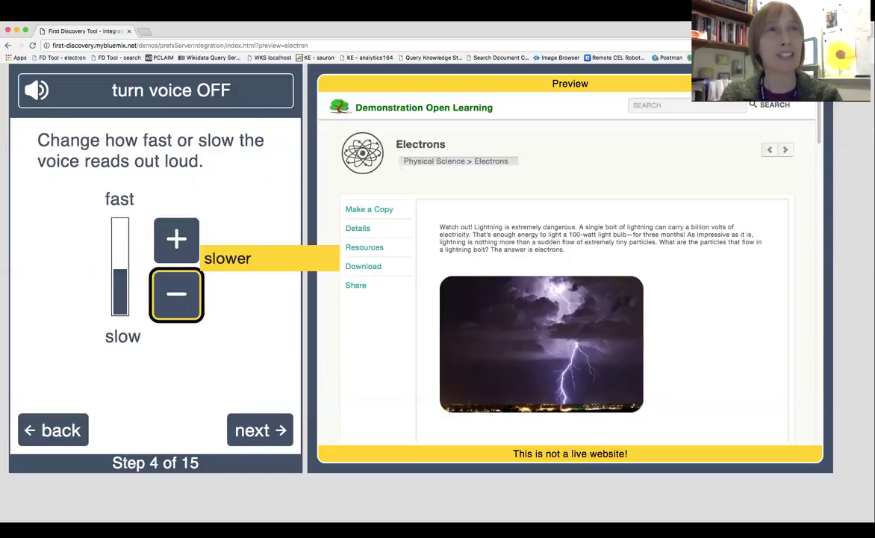
{"action": "key", "text": "shift+Tab"}
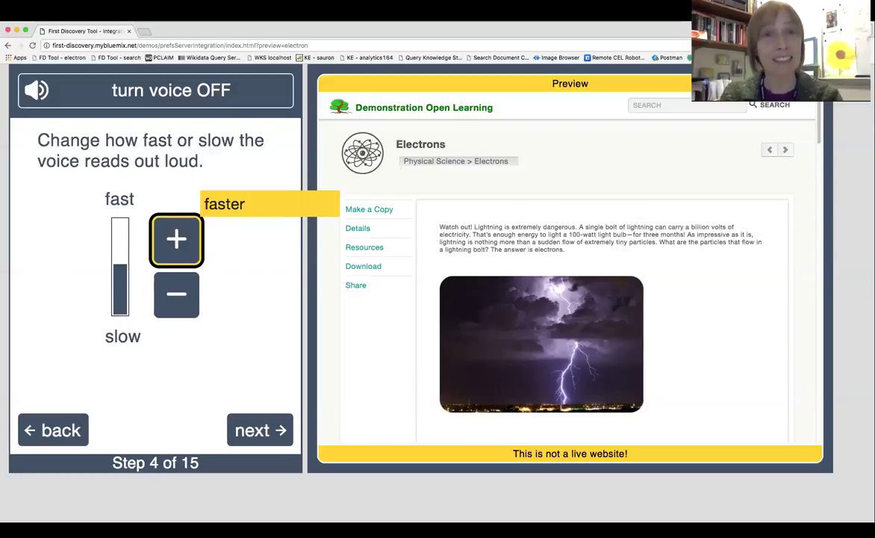
{"action": "key", "text": "space"}
{"action": "key", "text": "space"}
{"action": "key", "text": "space"}
{"action": "key", "text": "space"}
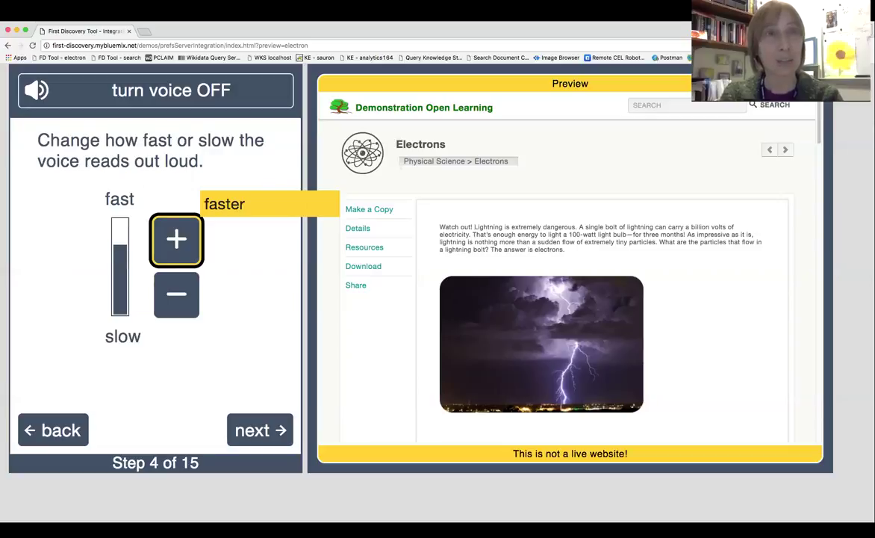
{"action": "key", "text": "space"}
{"action": "key", "text": "space"}
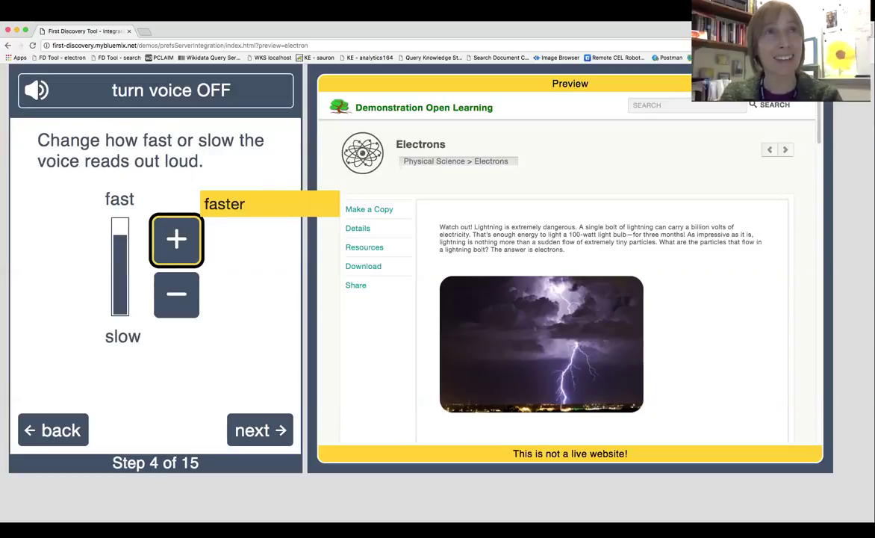
{"action": "key", "text": "space"}
{"action": "key", "text": "space"}
{"action": "key", "text": "space"}
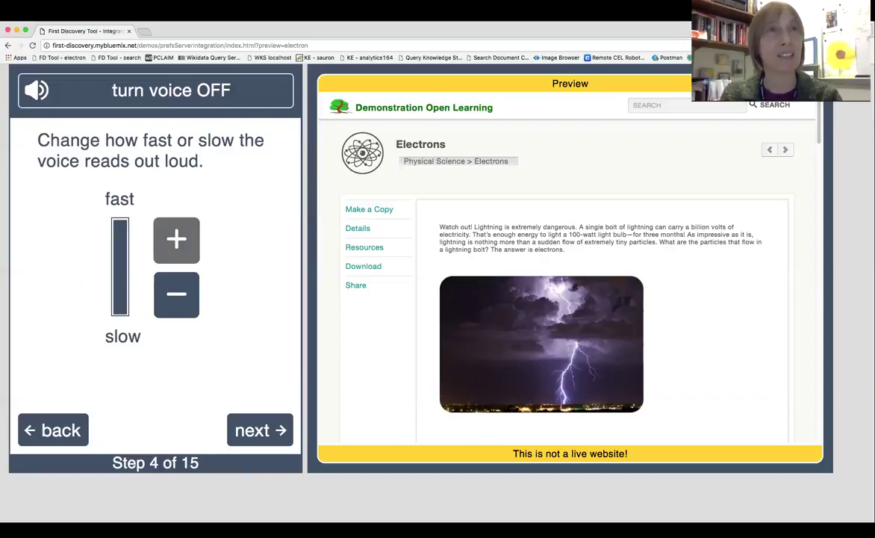
{"action": "key", "text": "Tab"}
{"action": "key", "text": "Tab"}
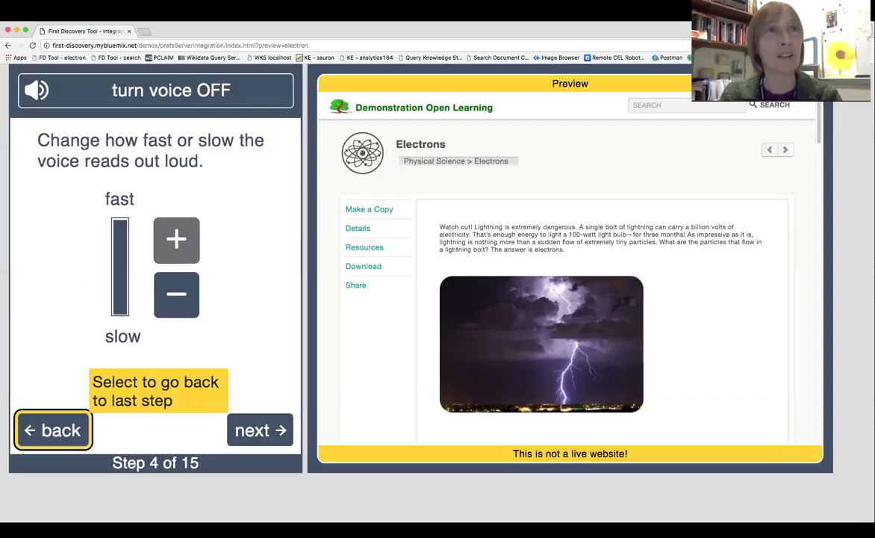
{"action": "key", "text": "Tab"}
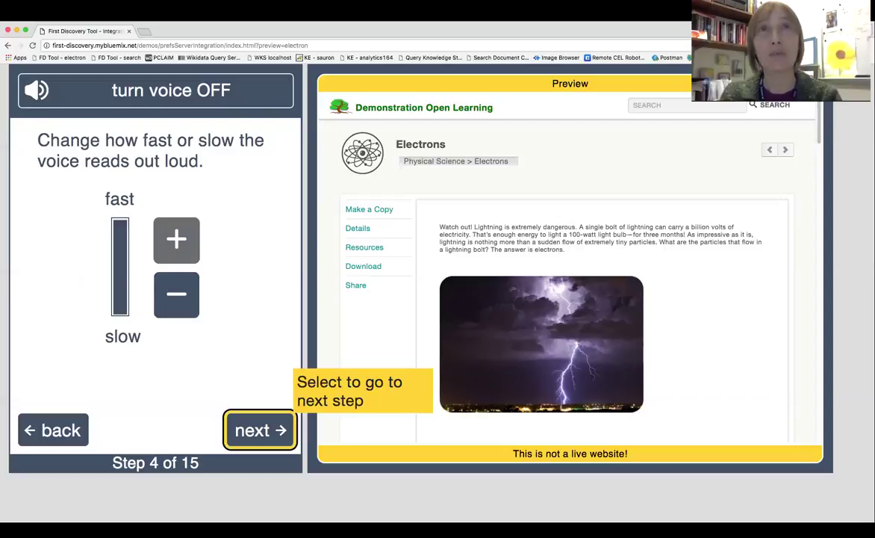
{"action": "key", "text": "Tab"}
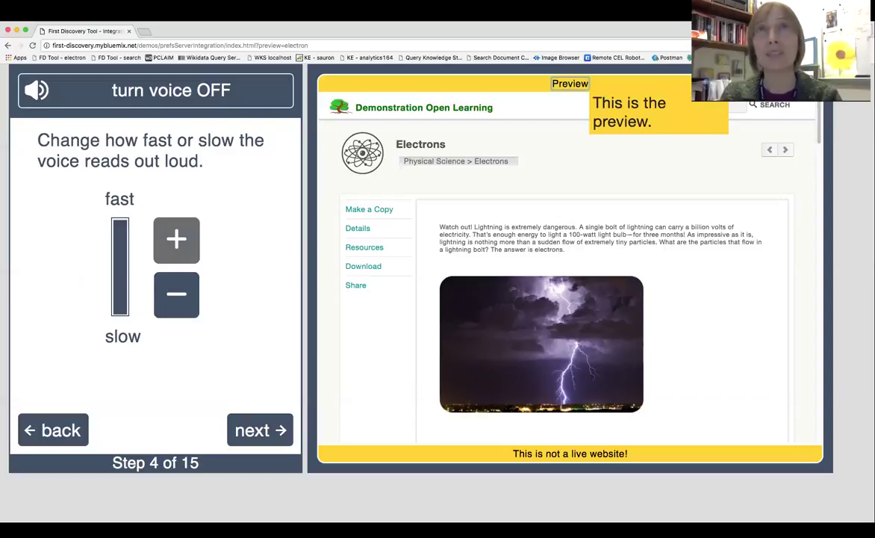
{"action": "key", "text": "Tab"}
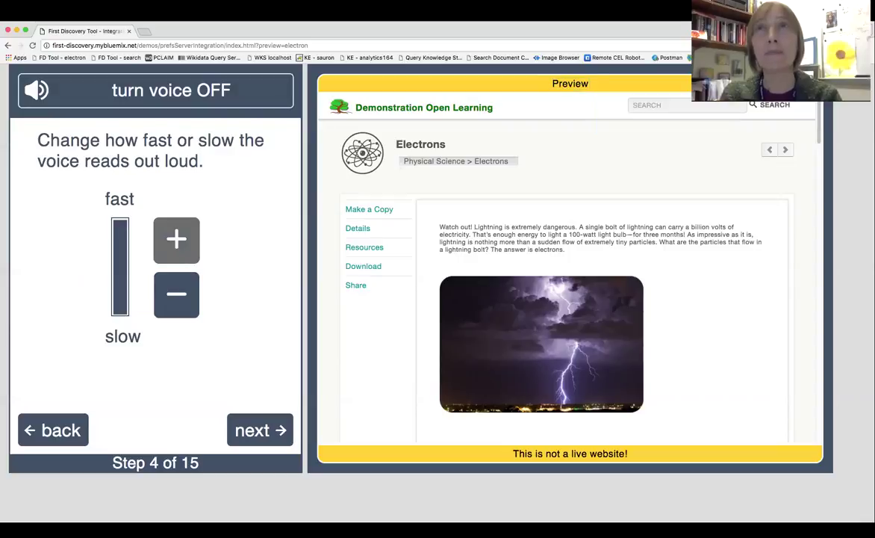
{"action": "key", "text": "Tab"}
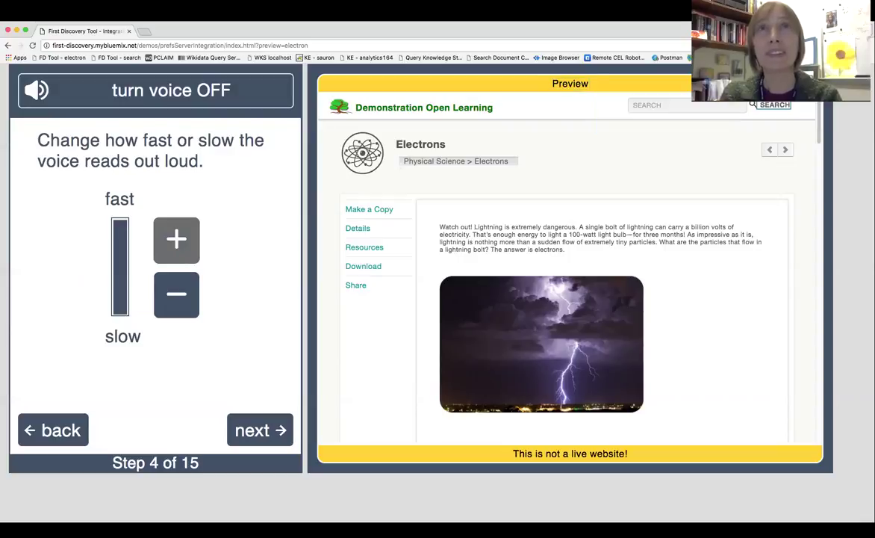
{"action": "key", "text": "Tab"}
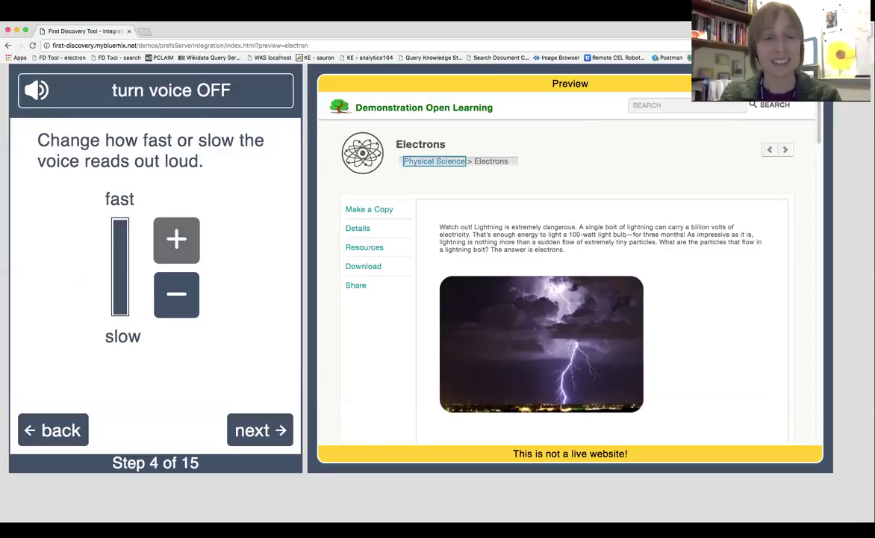
{"action": "key", "text": "shift+Tab"}
{"action": "key", "text": "shift+Tab"}
{"action": "key", "text": "shift+Tab"}
{"action": "key", "text": "shift+Tab"}
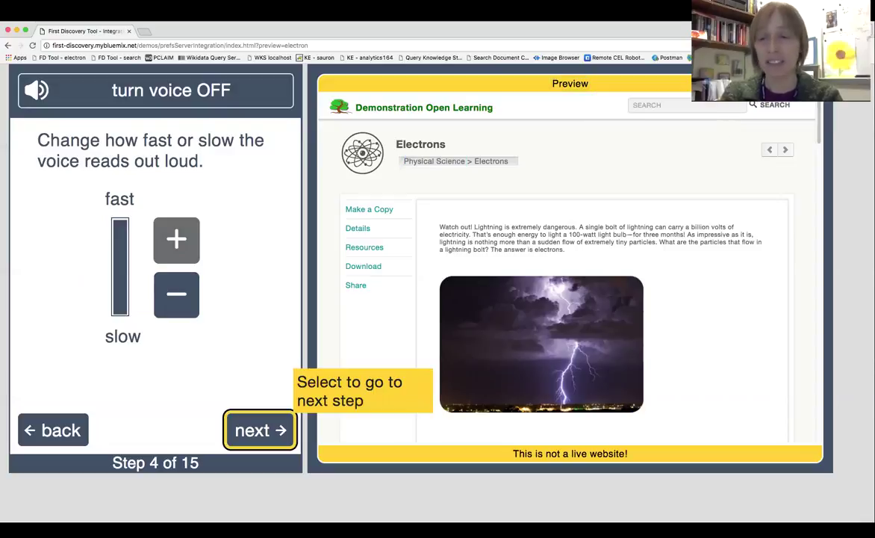
Keep defaults through colour, text size, spacing, captions, flash and on-screen keyboard steps to step 12.
{"action": "key", "text": "Return"}
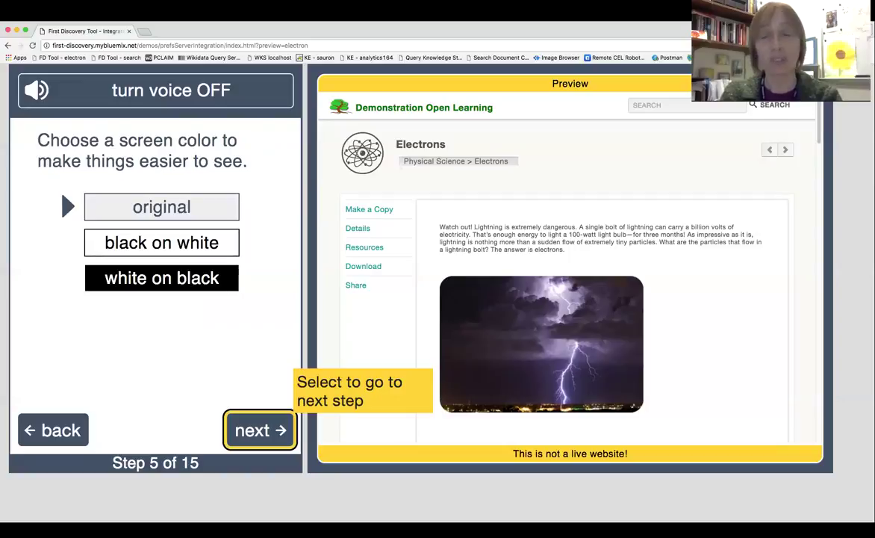
{"action": "key", "text": "Return"}
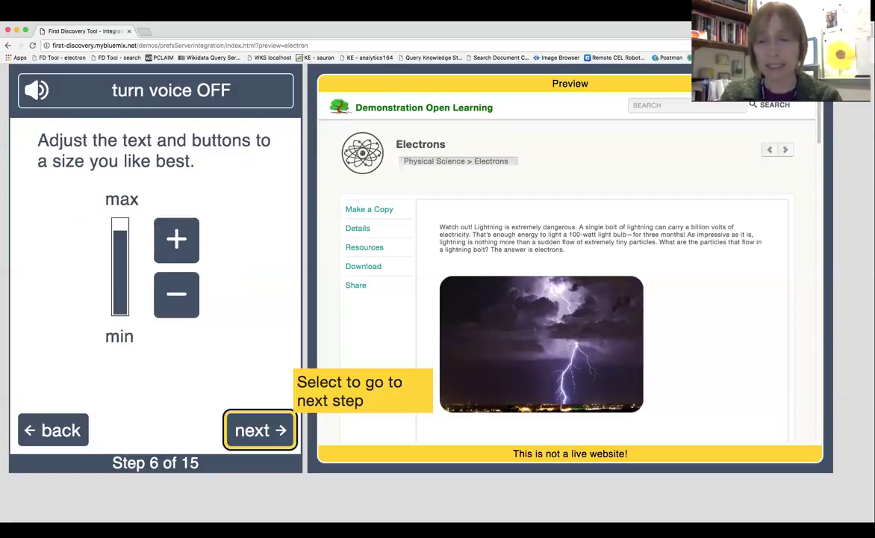
{"action": "key", "text": "Return"}
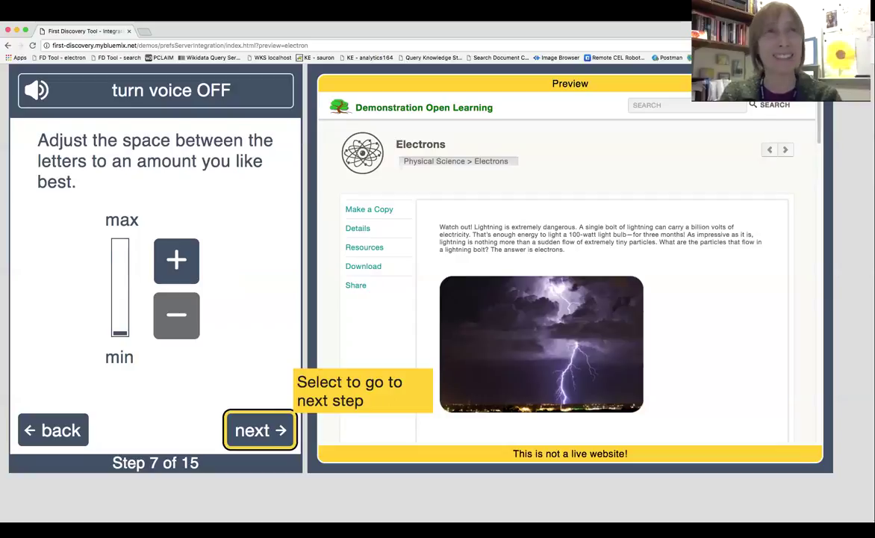
{"action": "key", "text": "Return"}
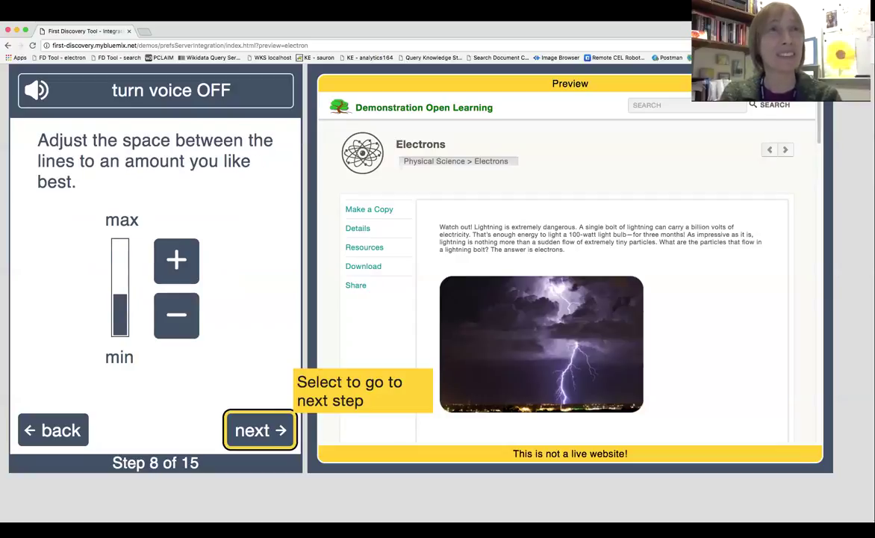
{"action": "key", "text": "Return"}
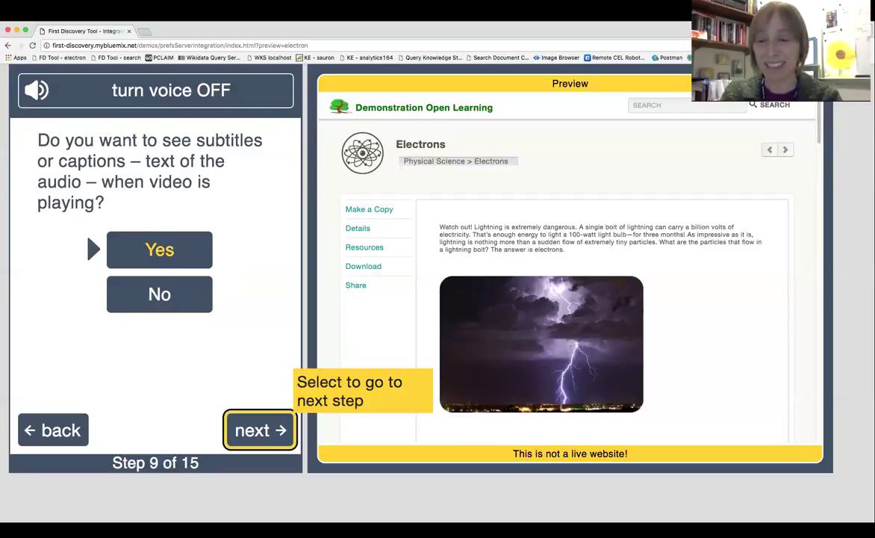
{"action": "key", "text": "Return"}
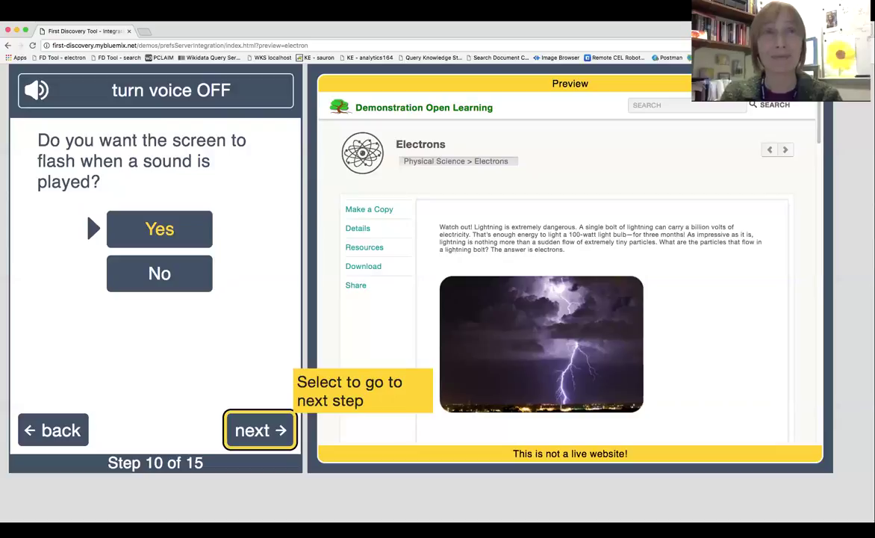
{"action": "key", "text": "Return"}
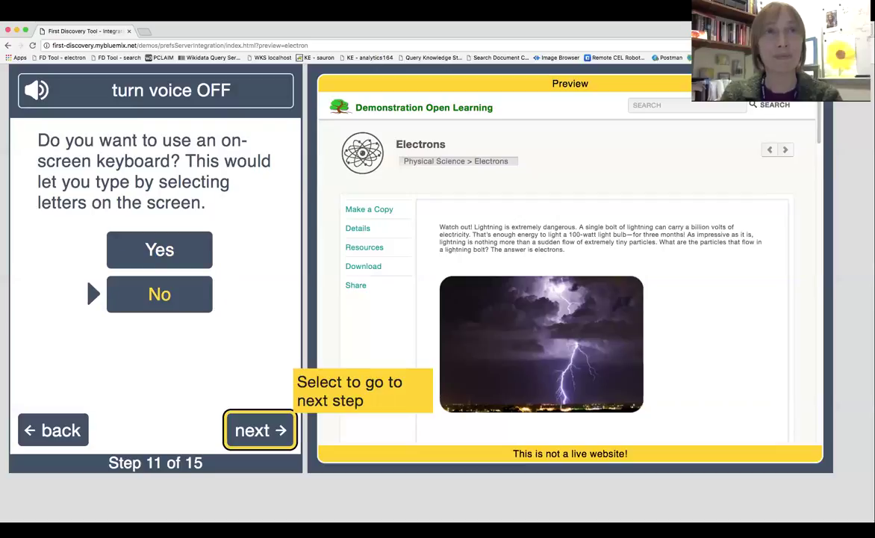
{"action": "key", "text": "Return"}
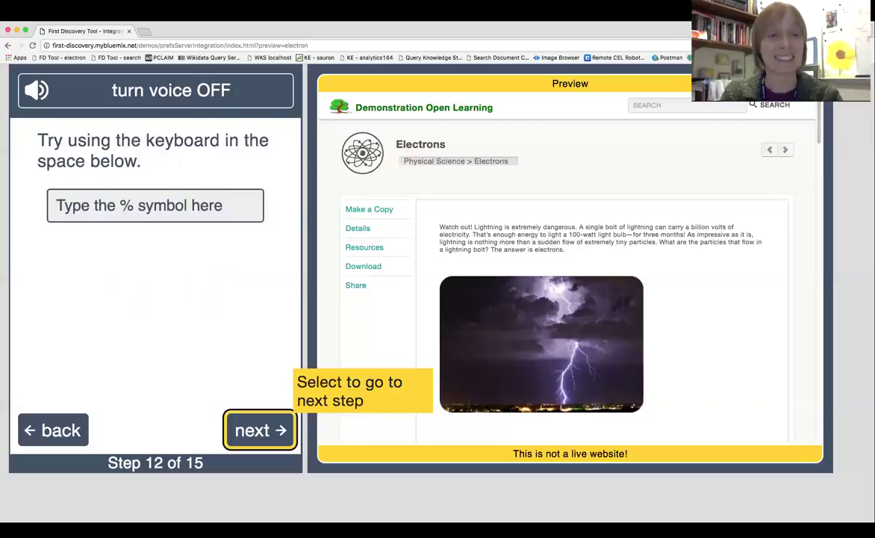
Type % into the 'Type the % symbol here' field, passing the keyboard test.
{"action": "key", "text": "shift+Tab"}
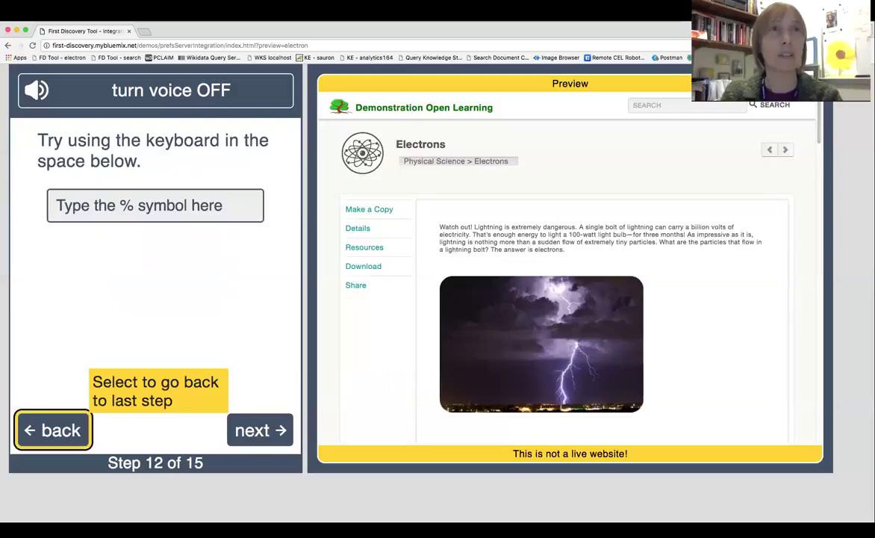
{"action": "key", "text": "shift+Tab"}
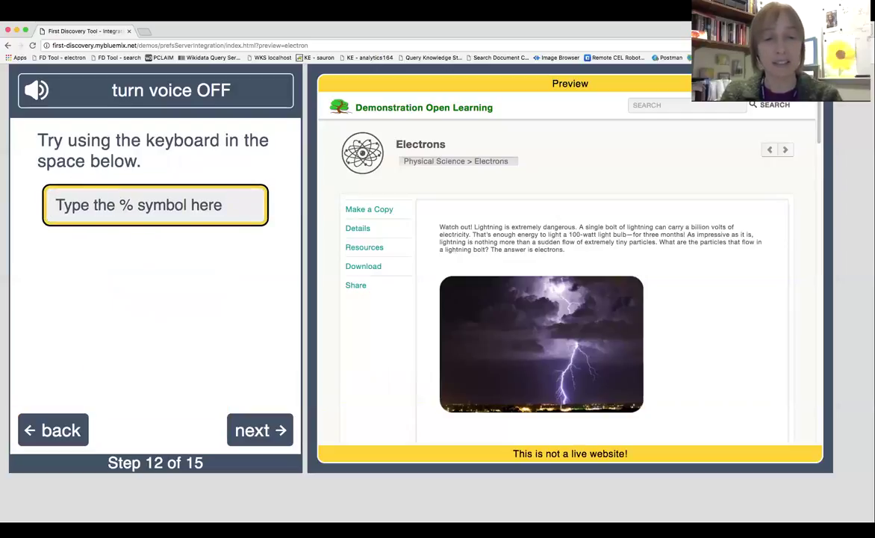
{"action": "type", "text": "%"}
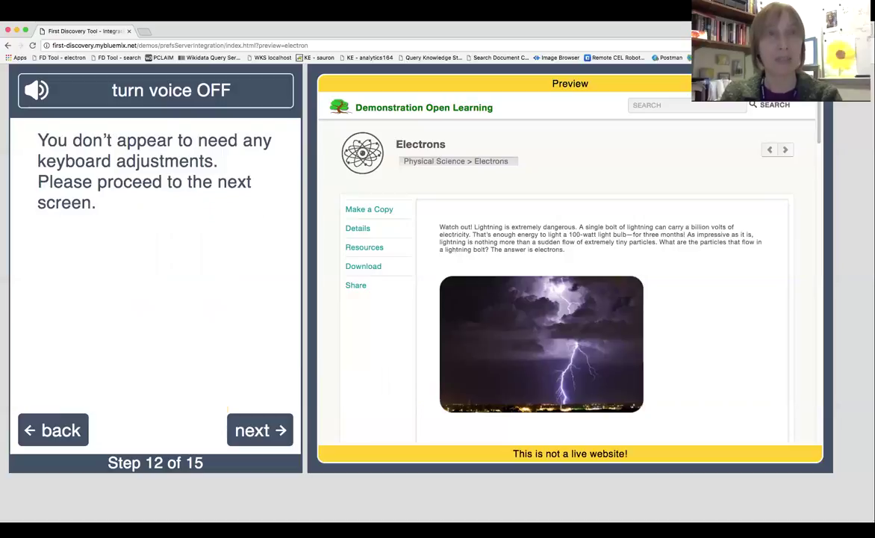
{"action": "key", "text": "Tab"}
{"action": "key", "text": "Tab"}
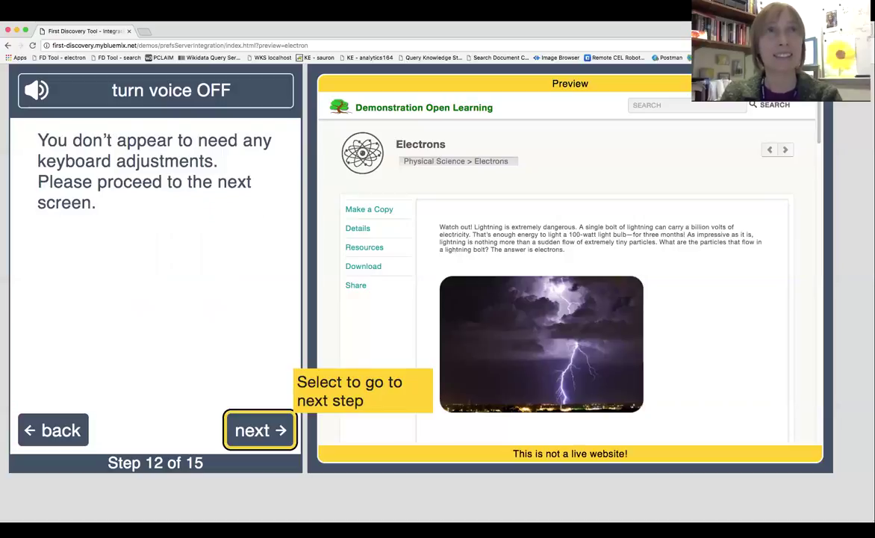
Advance to step 13's settings summary, showing Speech Rate 266wpm and Sticky Keys OFF.
{"action": "key", "text": "Return"}
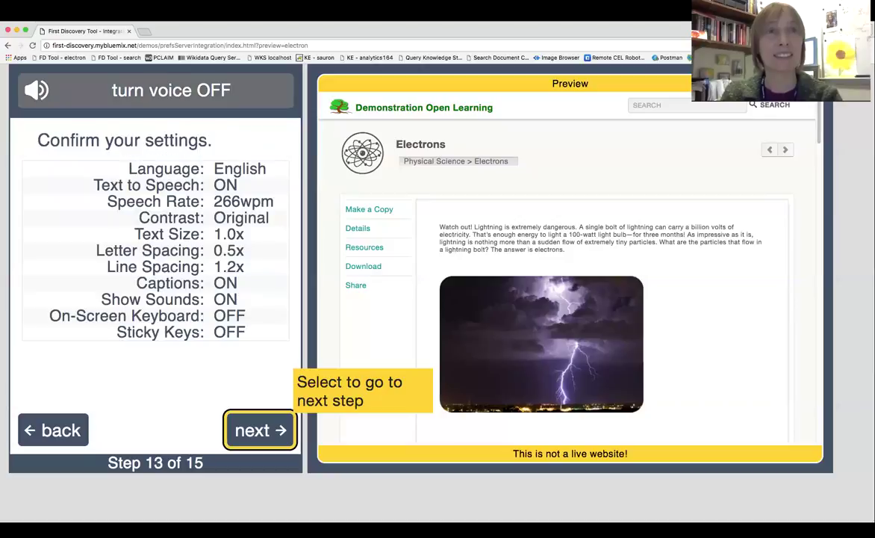